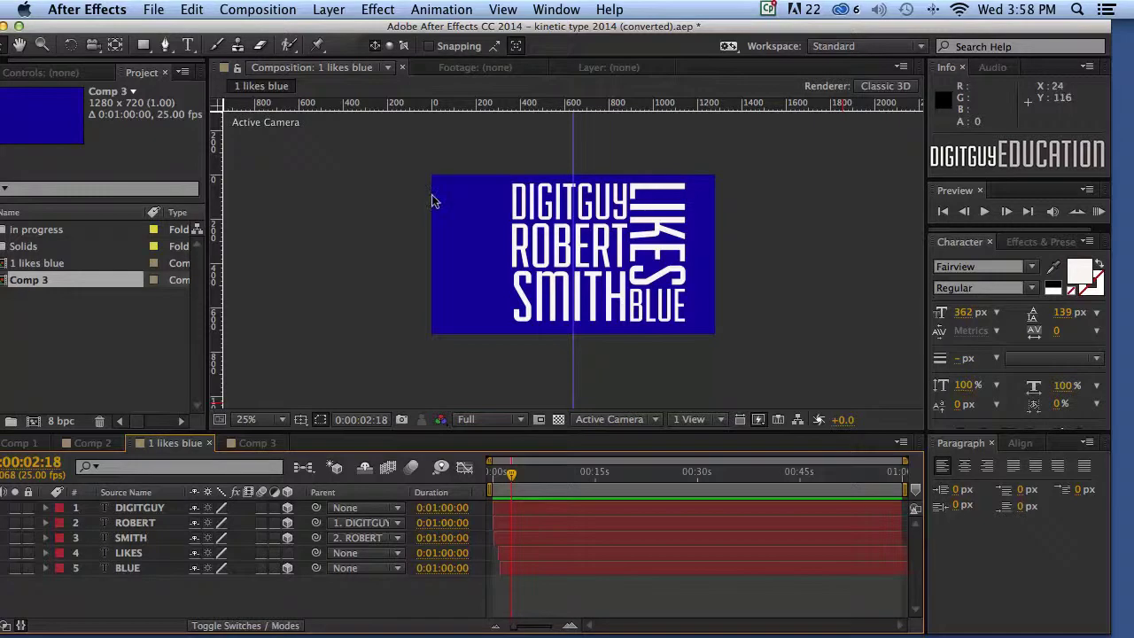
# Step: Delete the existing Comp 3 composition from the project
pyautogui.moveTo(318, 23); pyautogui.dragTo(321, 23)
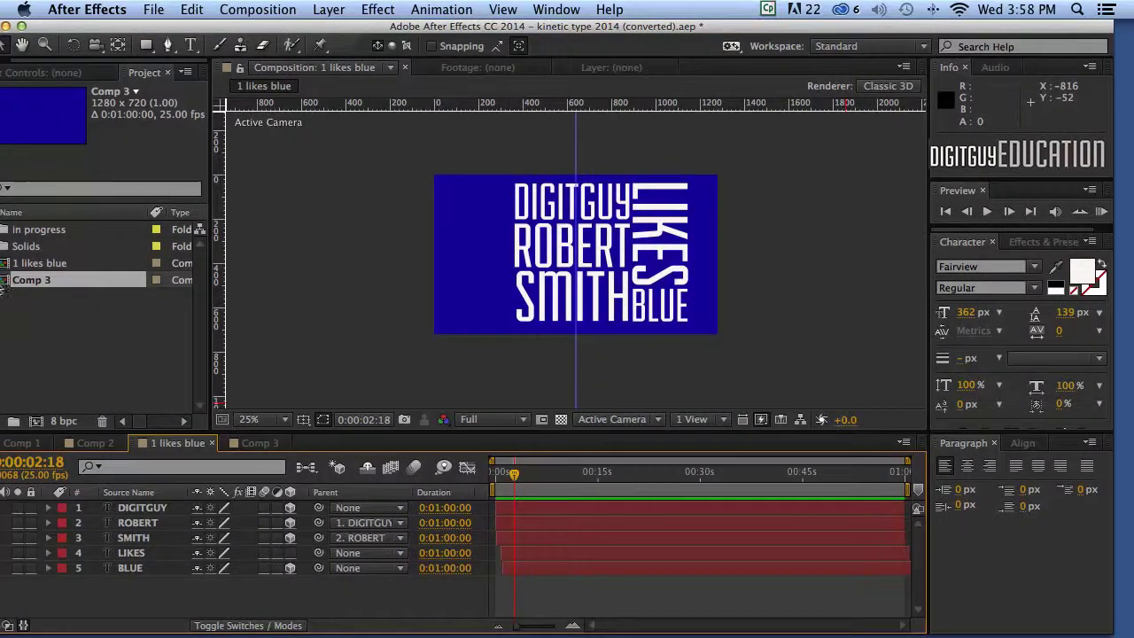
pyautogui.click(6, 284)
pyautogui.press('Delete')
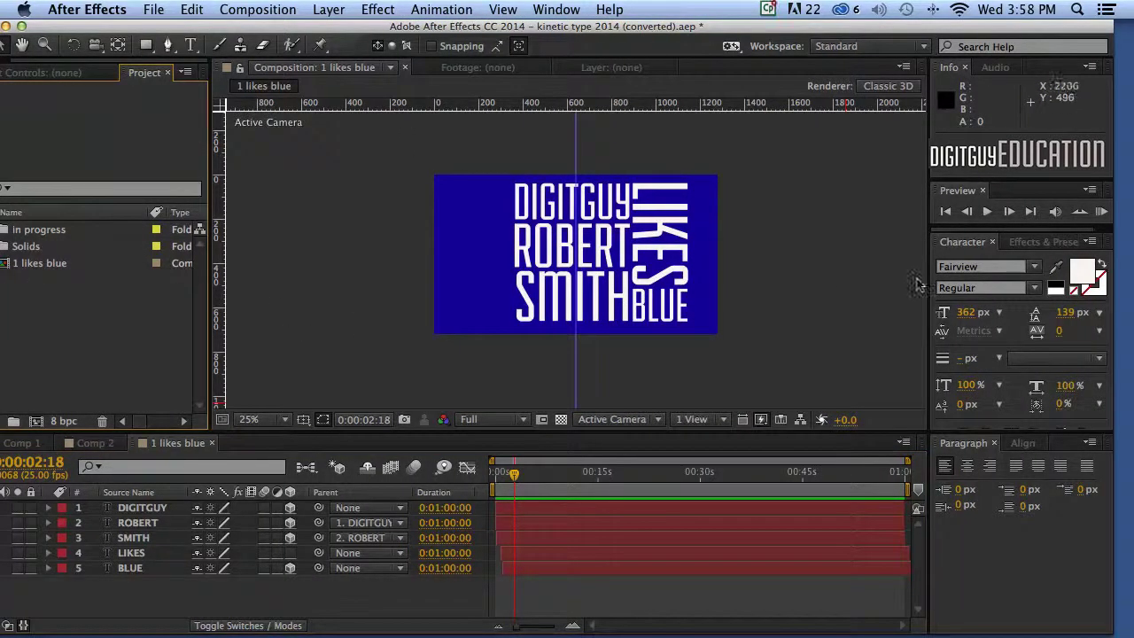
# Step: Preview the animation of the 1 likes blue composition from the start
pyautogui.click(1097, 210)
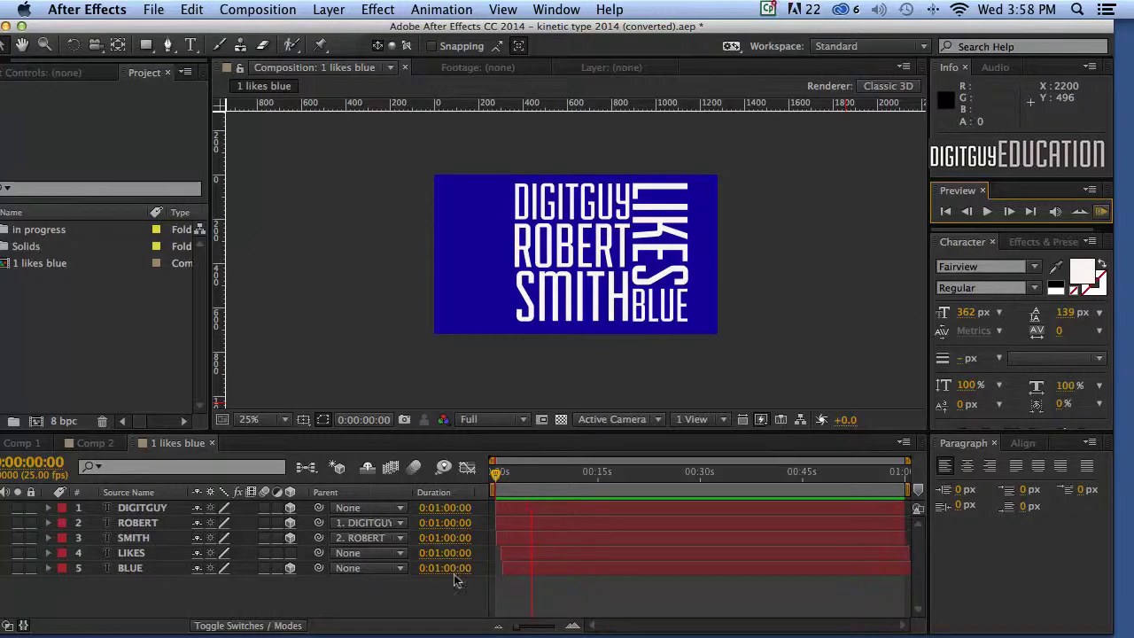
pyautogui.press('space')
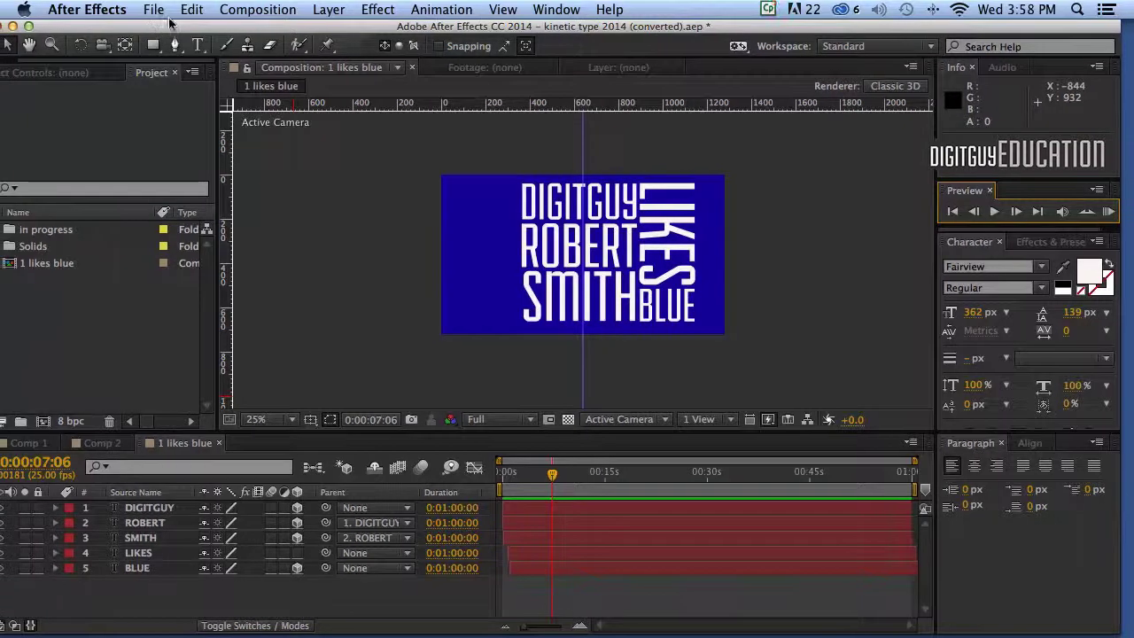
# Step: Create a new composition Comp 3 with the HDV/HDTV 720 25 preset, one-minute duration and deep blue background
pyautogui.click(235, 11)
pyautogui.click(237, 30)
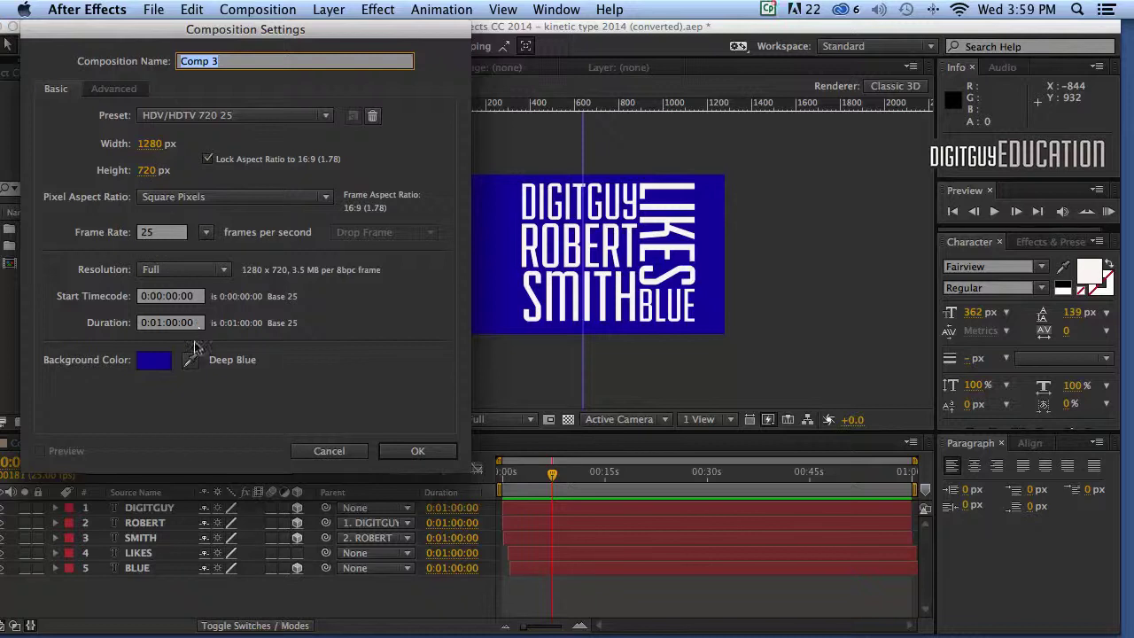
pyautogui.click(417, 450)
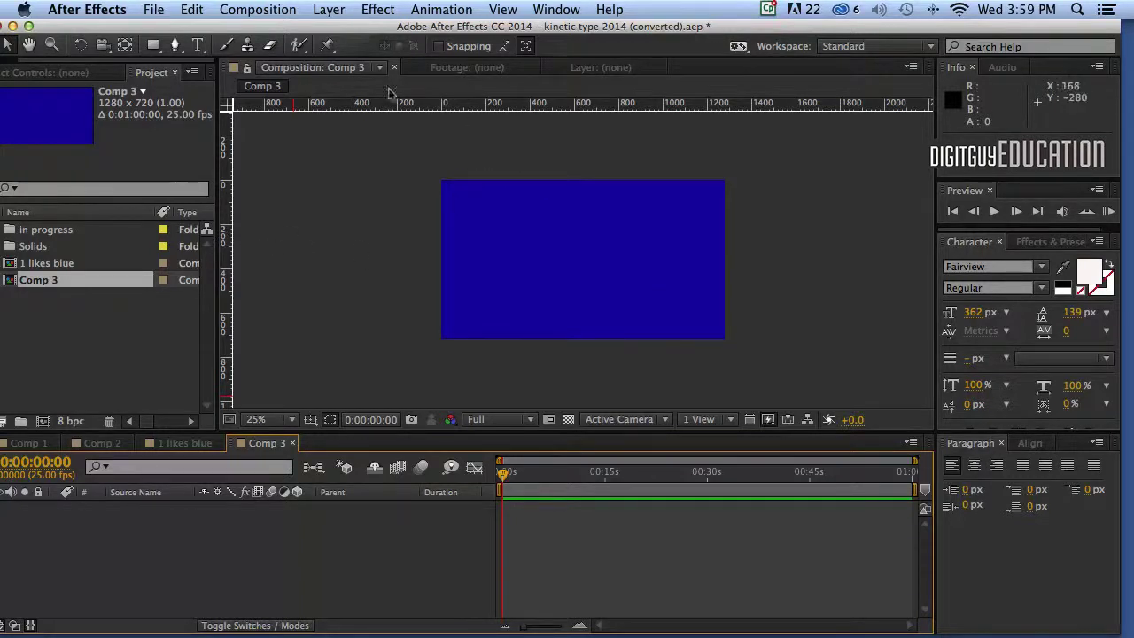
# Step: Place a vertical guide about 35 px from the composition's left edge and a horizontal guide about 35 px below its top edge
pyautogui.click(51, 45)
pyautogui.moveTo(463, 196); pyautogui.dragTo(412, 163)
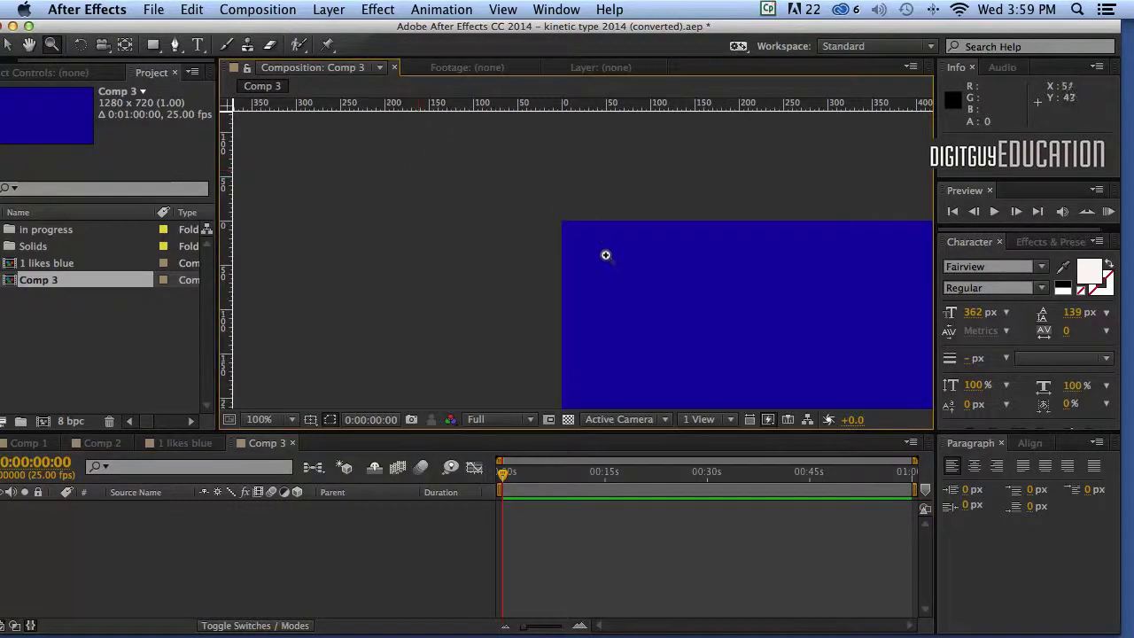
pyautogui.moveTo(605, 255); pyautogui.dragTo(549, 207)
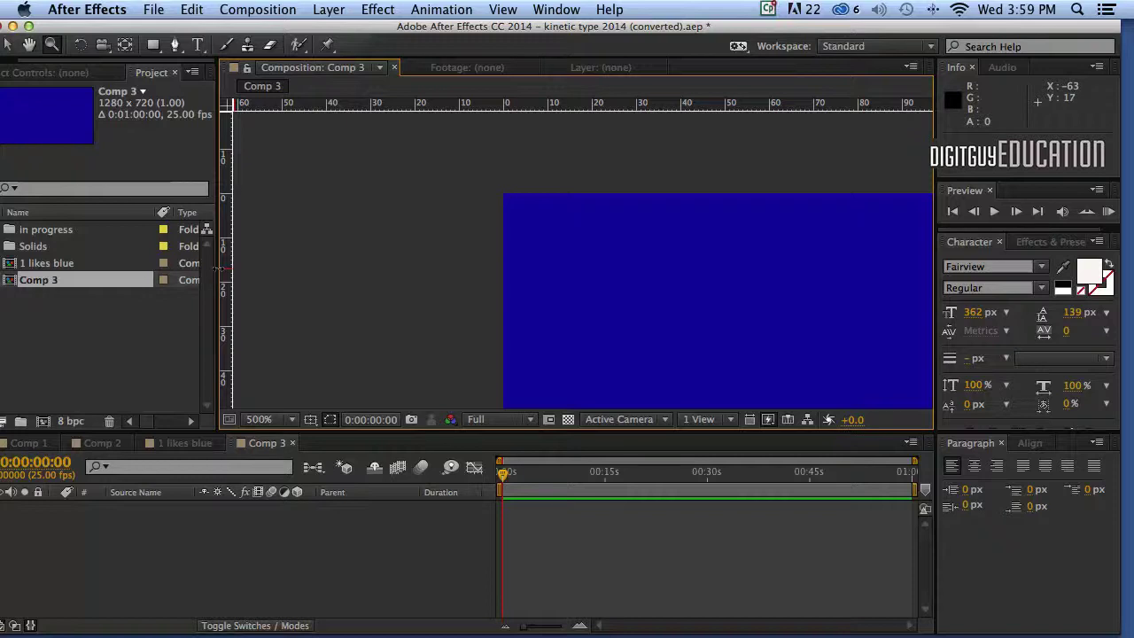
pyautogui.moveTo(217, 268); pyautogui.dragTo(653, 317)
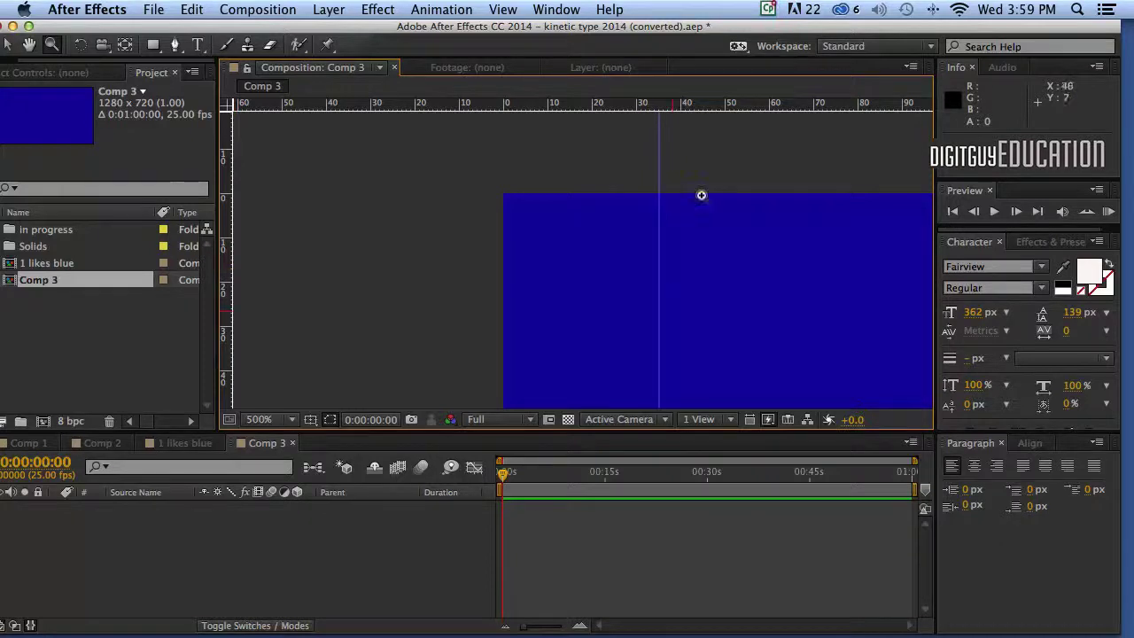
pyautogui.moveTo(682, 102); pyautogui.dragTo(701, 341)
# Step: Place a closely spaced pair of vertical guides around 400 px across the composition
pyautogui.press('h')
pyautogui.moveTo(747, 245); pyautogui.dragTo(329, 218)
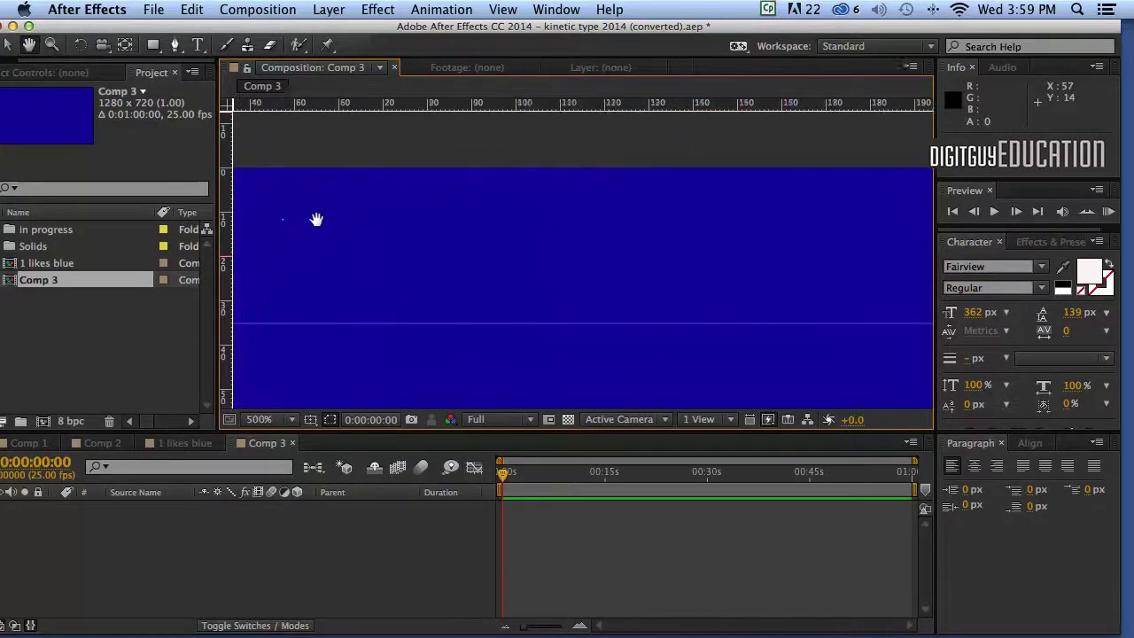
pyautogui.moveTo(717, 238); pyautogui.dragTo(449, 246)
pyautogui.moveTo(634, 248); pyautogui.dragTo(357, 256)
pyautogui.moveTo(797, 256); pyautogui.dragTo(531, 256)
pyautogui.moveTo(886, 254); pyautogui.dragTo(604, 260)
pyautogui.press('z')
pyautogui.moveTo(222, 272); pyautogui.dragTo(682, 296)
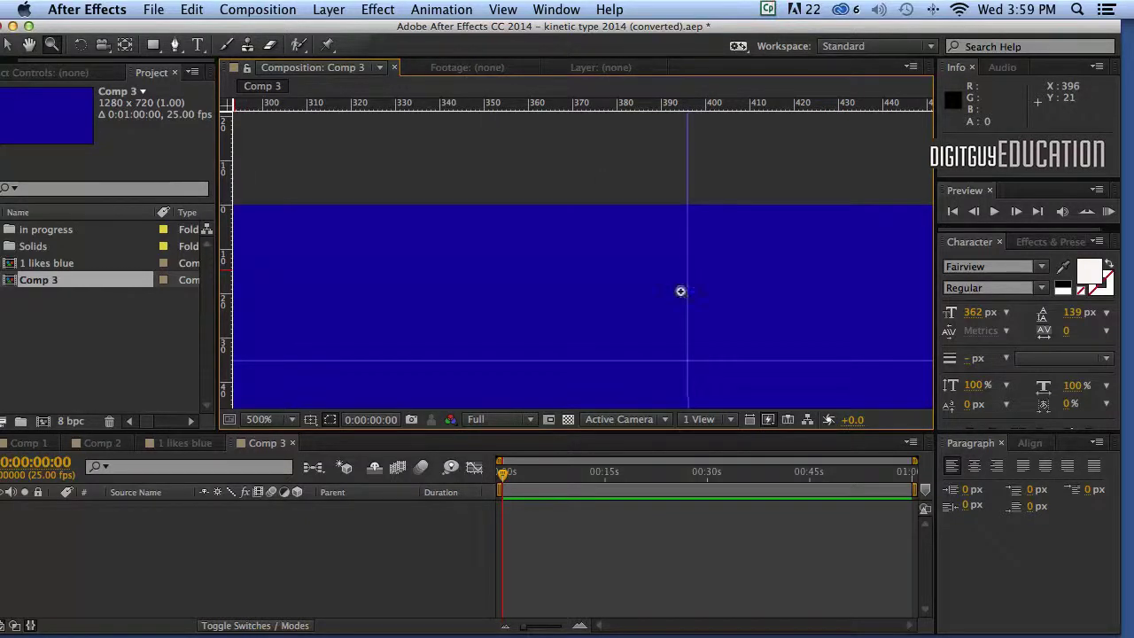
pyautogui.press('space')
pyautogui.moveTo(795, 269); pyautogui.dragTo(636, 272)
pyautogui.moveTo(222, 276); pyautogui.dragTo(268, 278)
# Step: Place two more vertical guides at about 658 px and 680 px across the composition
pyautogui.press('space')
pyautogui.moveTo(572, 278); pyautogui.dragTo(432, 282)
pyautogui.moveTo(666, 279); pyautogui.dragTo(438, 293)
pyautogui.moveTo(709, 279); pyautogui.dragTo(625, 274)
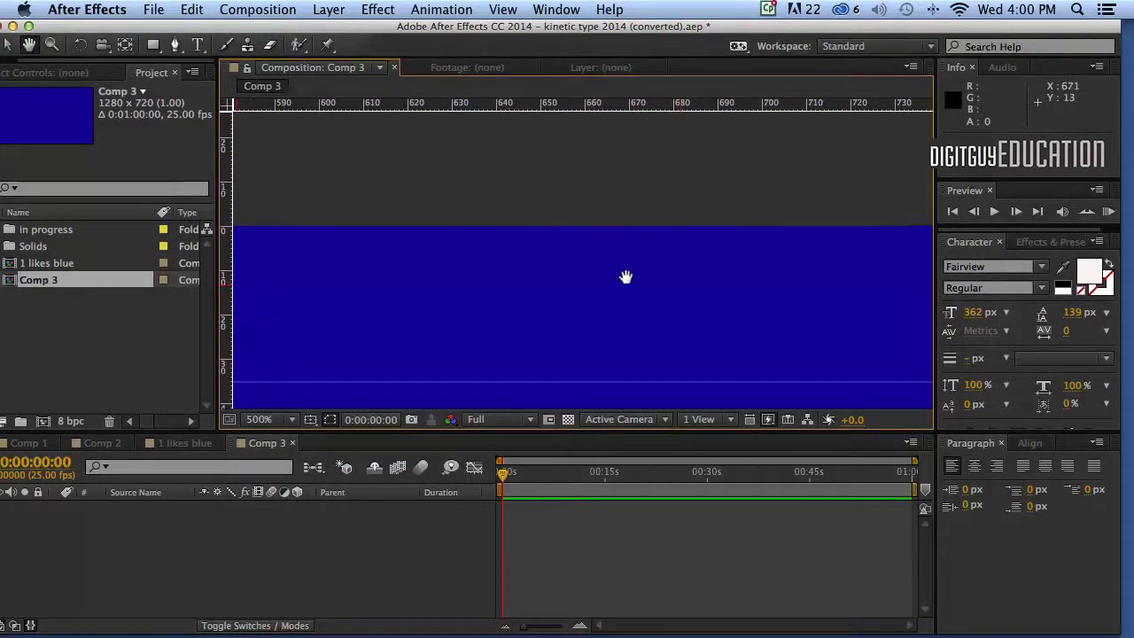
pyautogui.moveTo(223, 248); pyautogui.dragTo(576, 233)
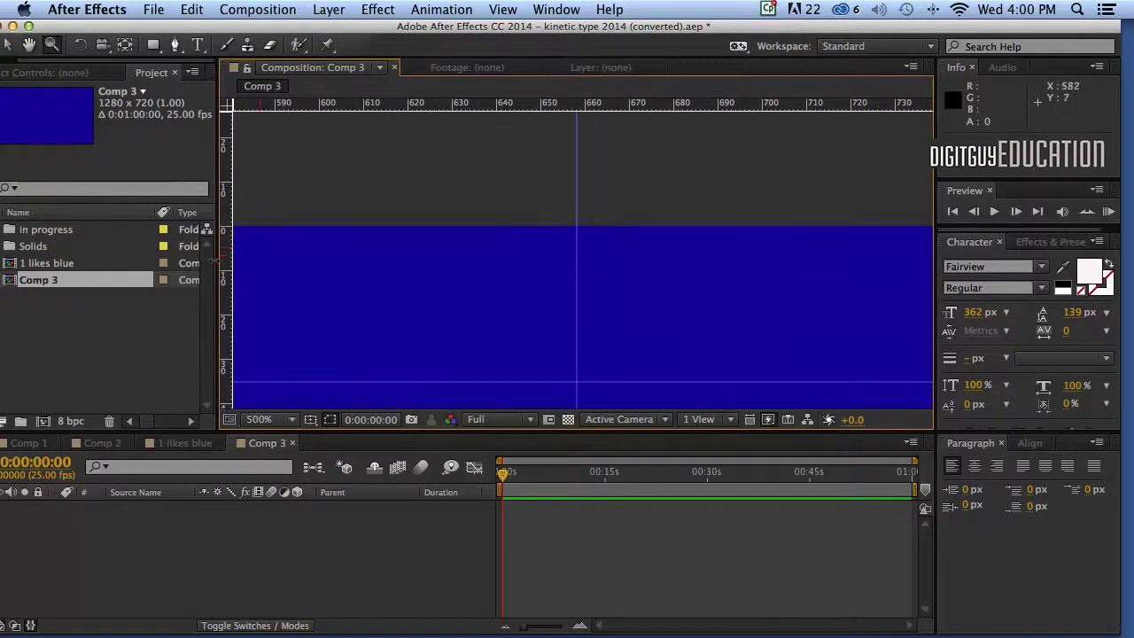
pyautogui.moveTo(223, 259); pyautogui.dragTo(668, 257)
# Step: Place a vertical guide at about 1245 px as the margin near the composition's right edge
pyautogui.press('space')
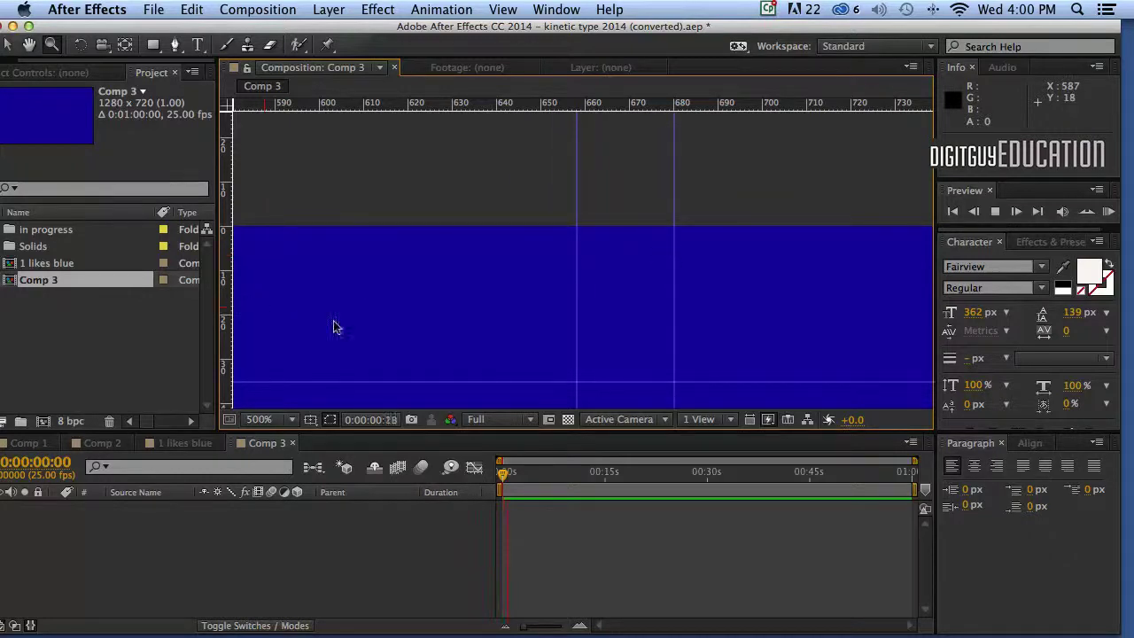
pyautogui.moveTo(556, 308); pyautogui.dragTo(393, 307)
pyautogui.press('z')
pyautogui.press(',')
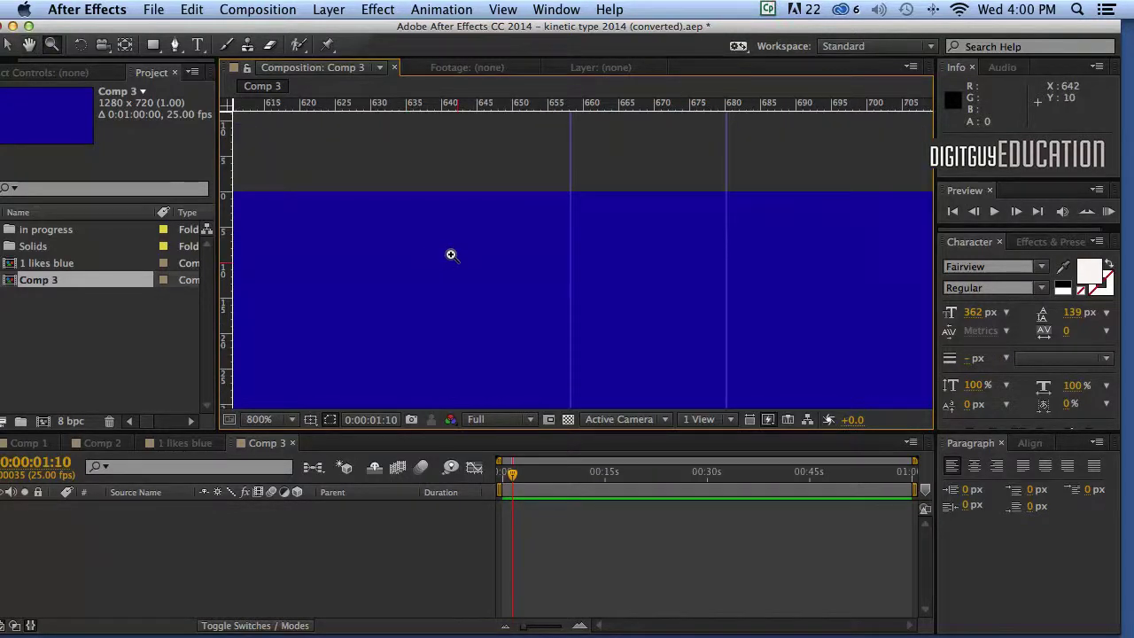
pyautogui.press('h')
pyautogui.moveTo(499, 168); pyautogui.dragTo(327, 165)
pyautogui.moveTo(525, 174); pyautogui.dragTo(279, 187)
pyautogui.moveTo(561, 200); pyautogui.dragTo(446, 204)
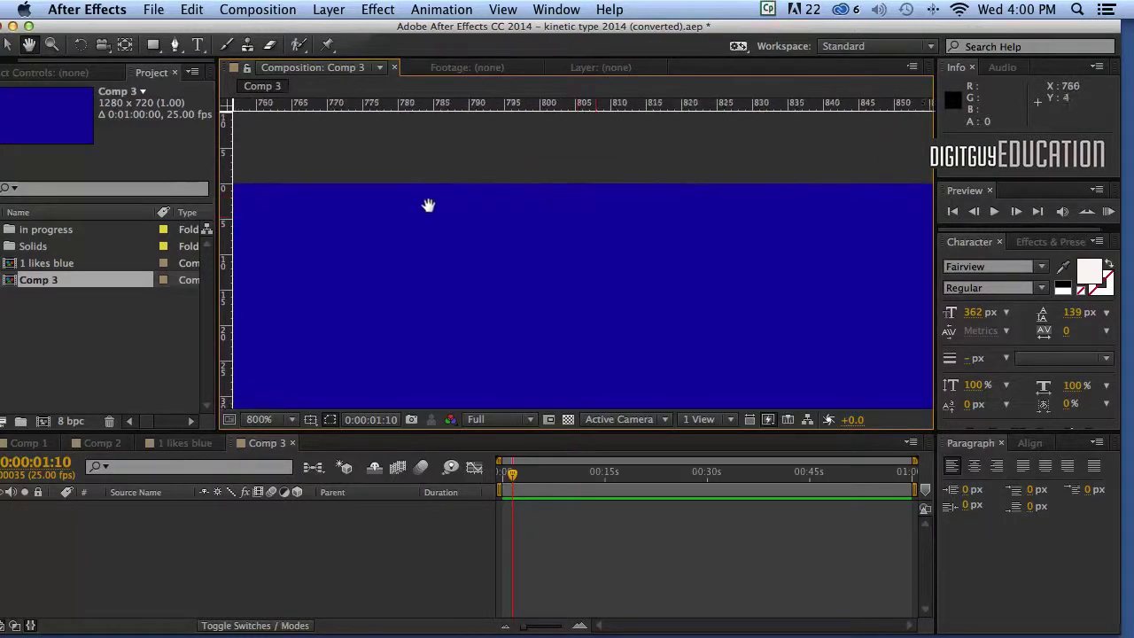
pyautogui.moveTo(575, 195); pyautogui.dragTo(380, 200)
pyautogui.moveTo(605, 207); pyautogui.dragTo(468, 204)
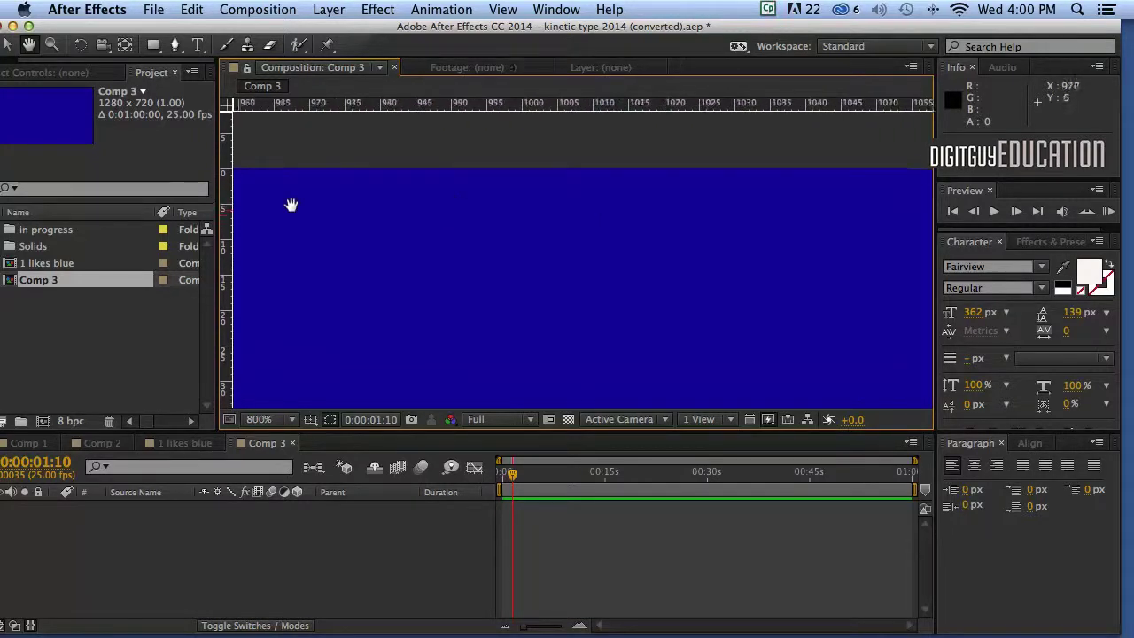
pyautogui.moveTo(541, 204); pyautogui.dragTo(407, 207)
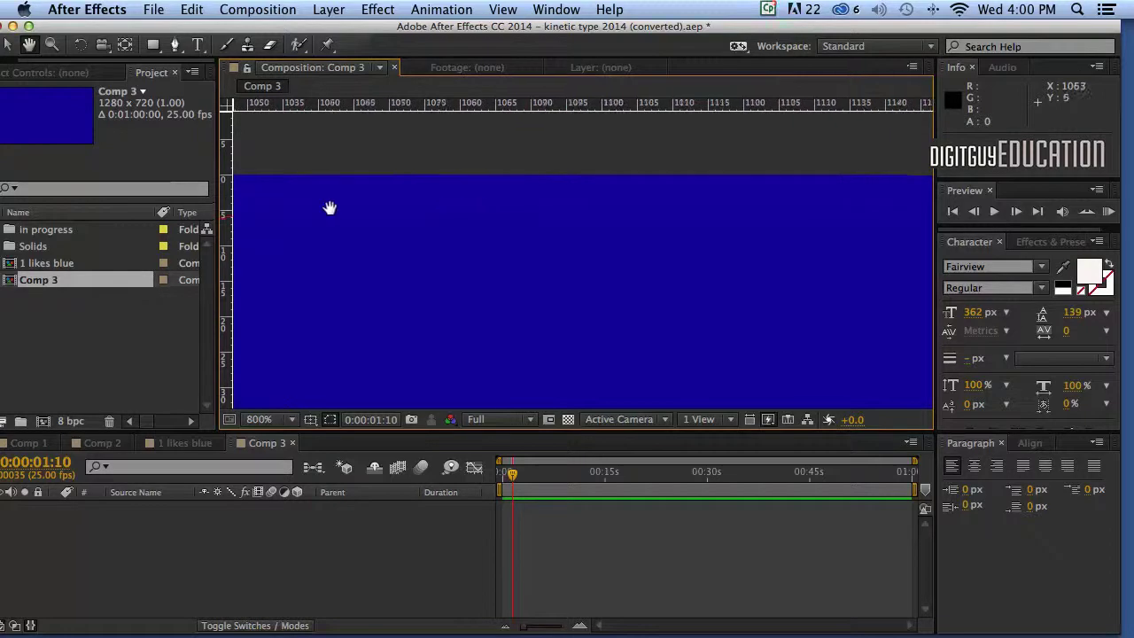
pyautogui.moveTo(475, 213); pyautogui.dragTo(299, 209)
pyautogui.moveTo(458, 218); pyautogui.dragTo(226, 219)
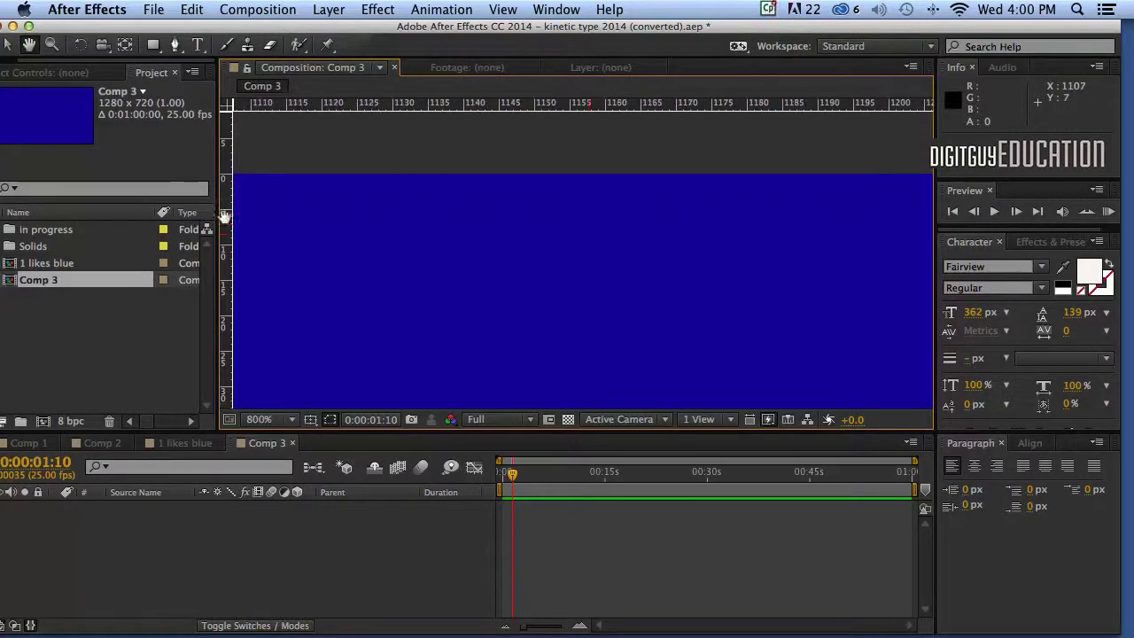
pyautogui.moveTo(557, 222); pyautogui.dragTo(395, 228)
pyautogui.moveTo(225, 188); pyautogui.dragTo(786, 184)
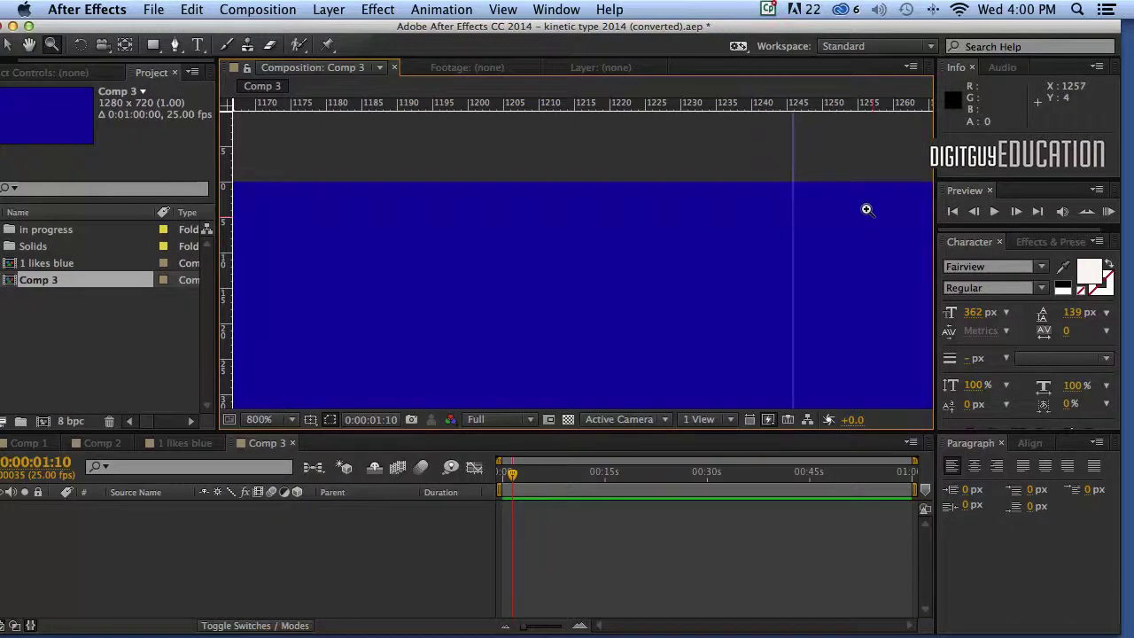
# Step: Set the viewer magnification to Fit up to 100% to check the whole guide layout
pyautogui.press(',')
pyautogui.press(',')
pyautogui.press(',')
pyautogui.press(',')
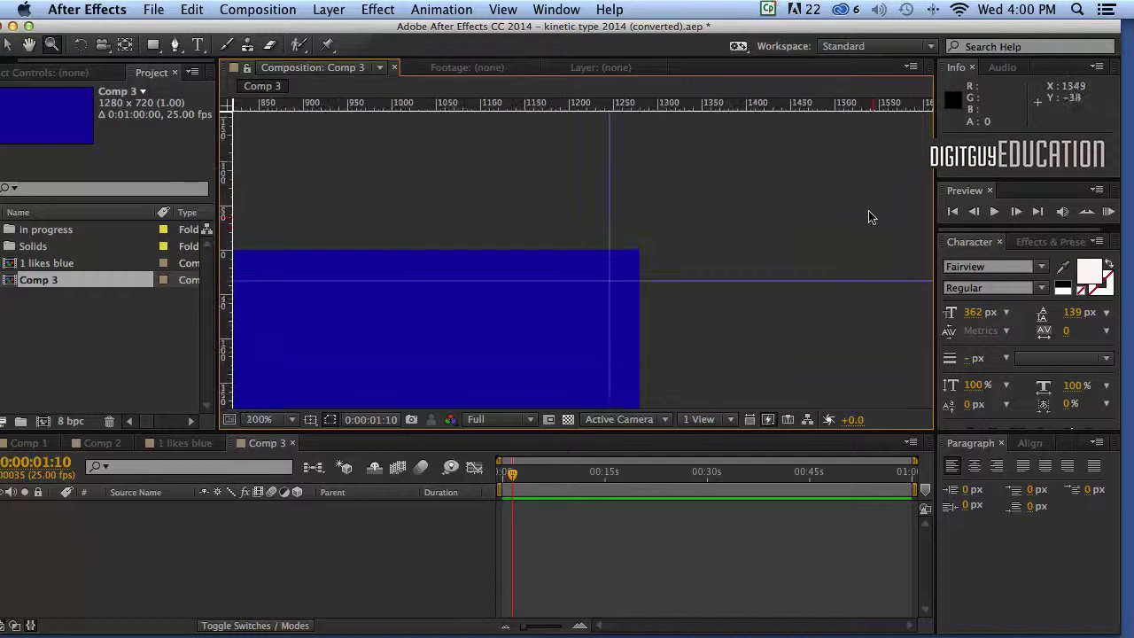
pyautogui.press(',')
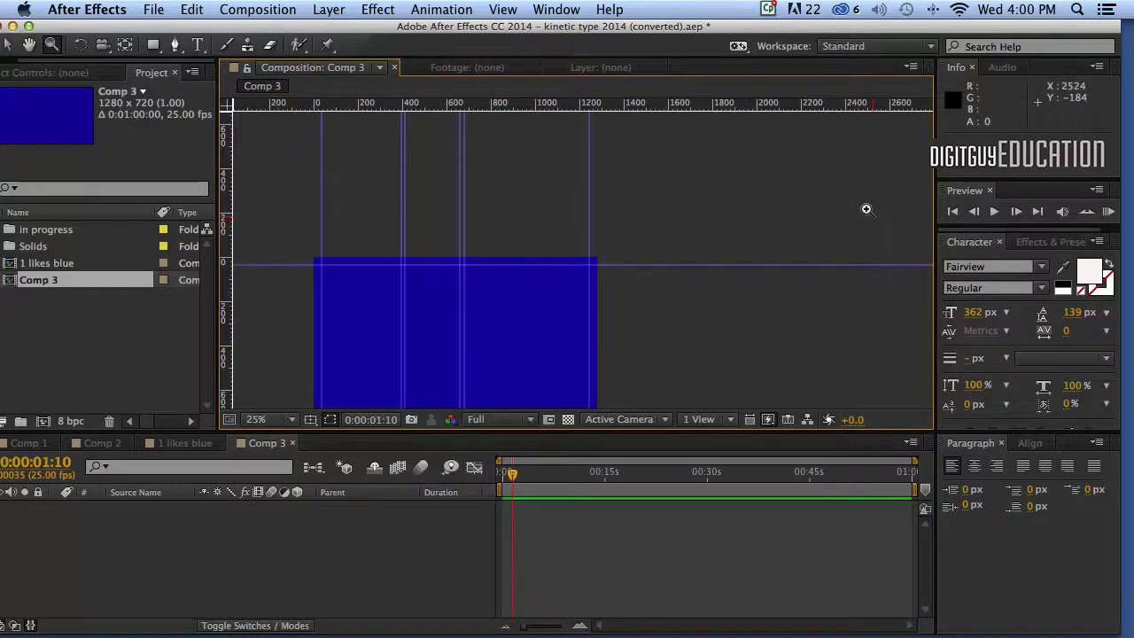
pyautogui.click(271, 419)
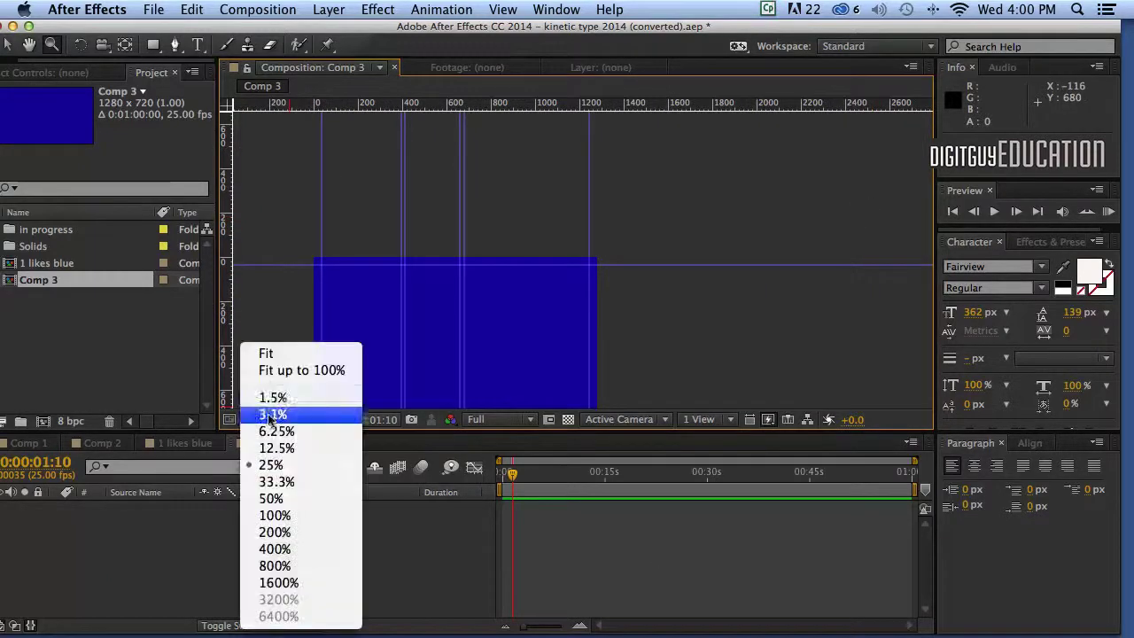
pyautogui.click(268, 370)
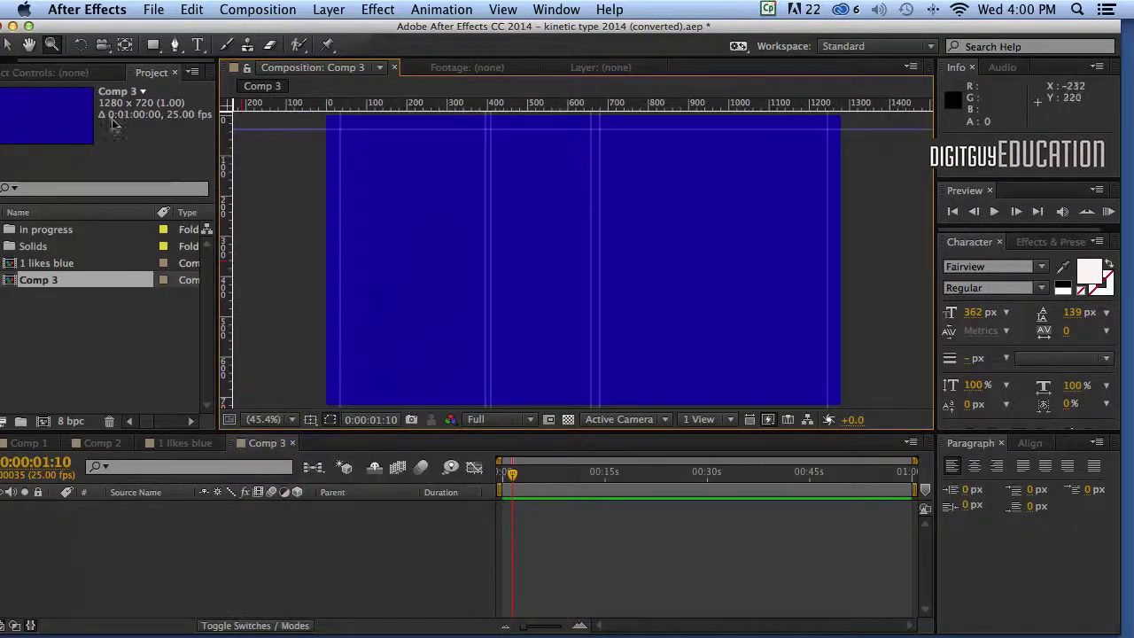
# Step: Return the current time to 0:00:00:00 and add the 1 likes blue composition as a layer in Comp 3
pyautogui.click(8, 46)
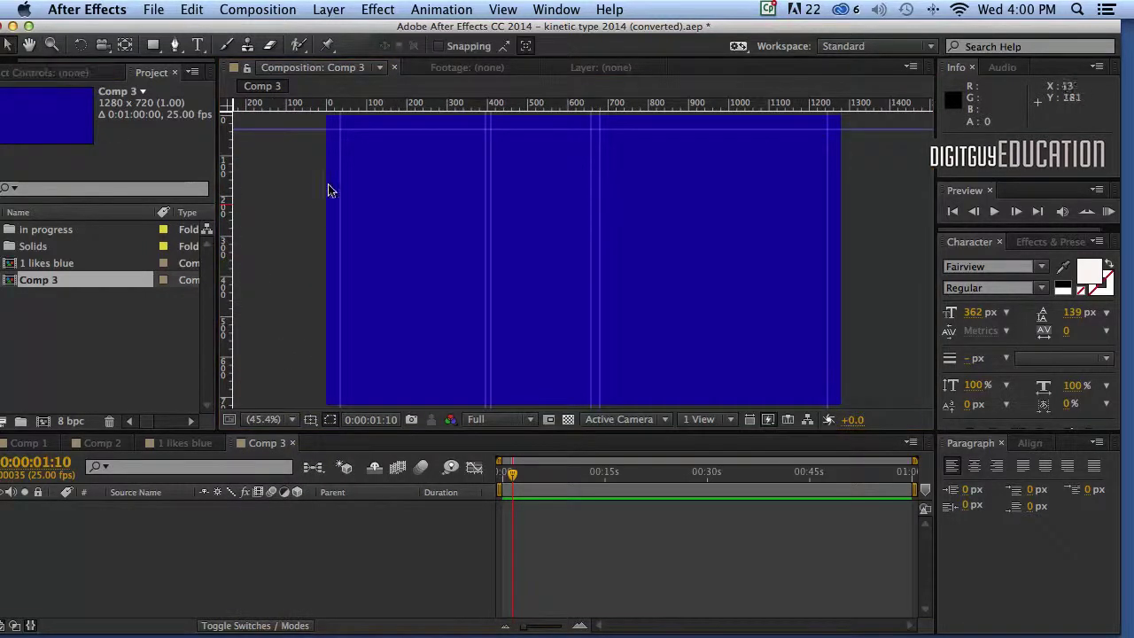
pyautogui.moveTo(239, 27); pyautogui.dragTo(254, 28)
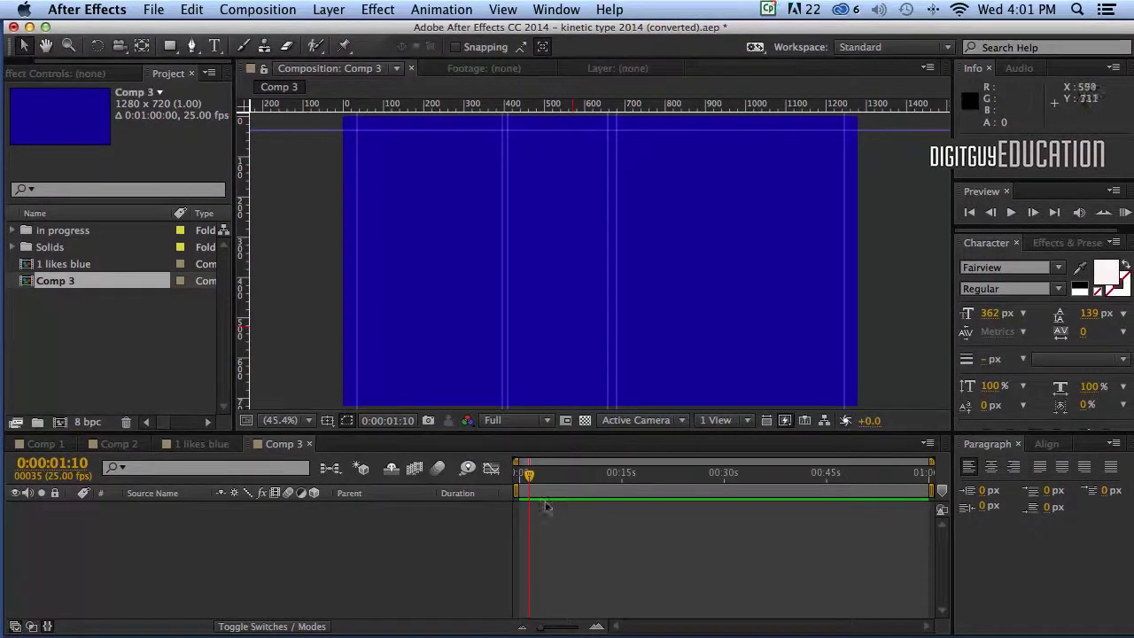
pyautogui.moveTo(530, 474); pyautogui.dragTo(511, 474)
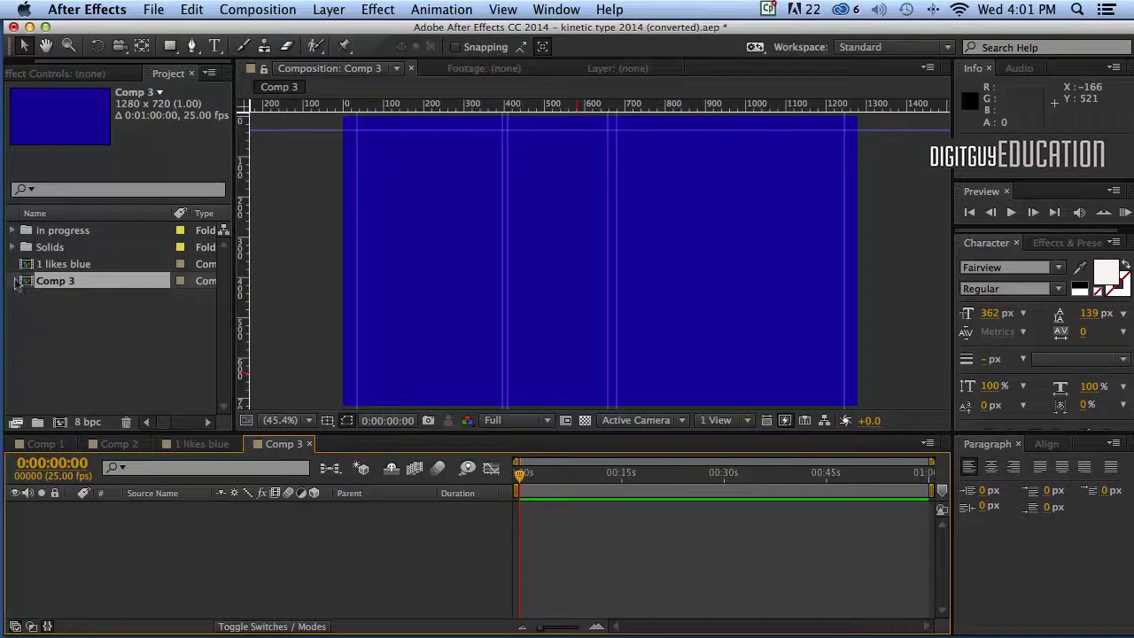
pyautogui.click(27, 264)
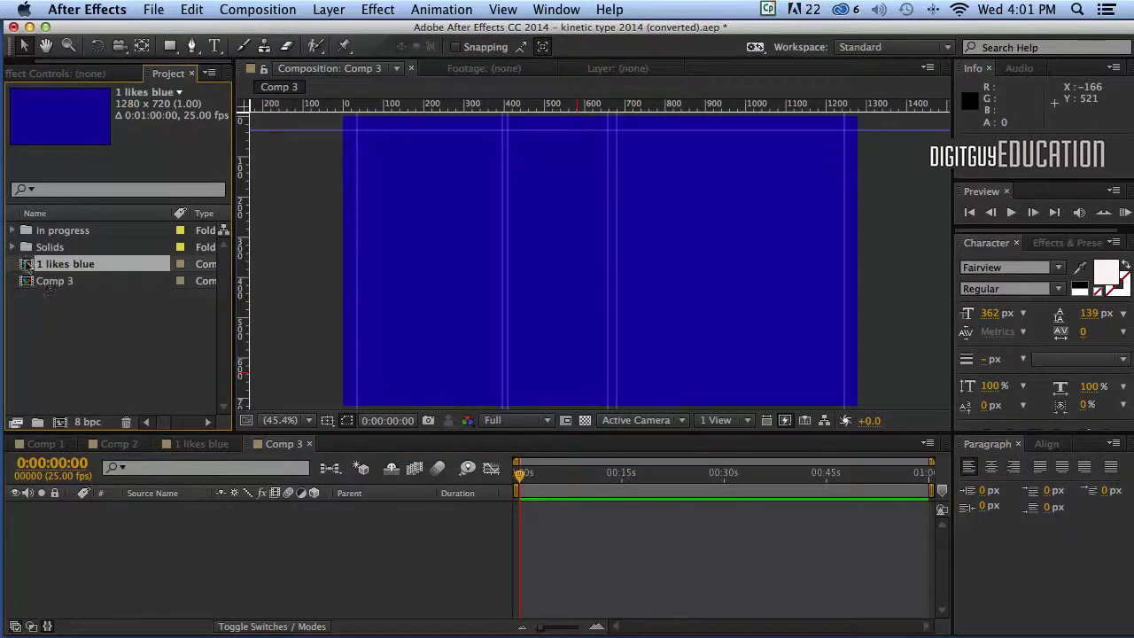
pyautogui.moveTo(26, 264); pyautogui.dragTo(86, 536)
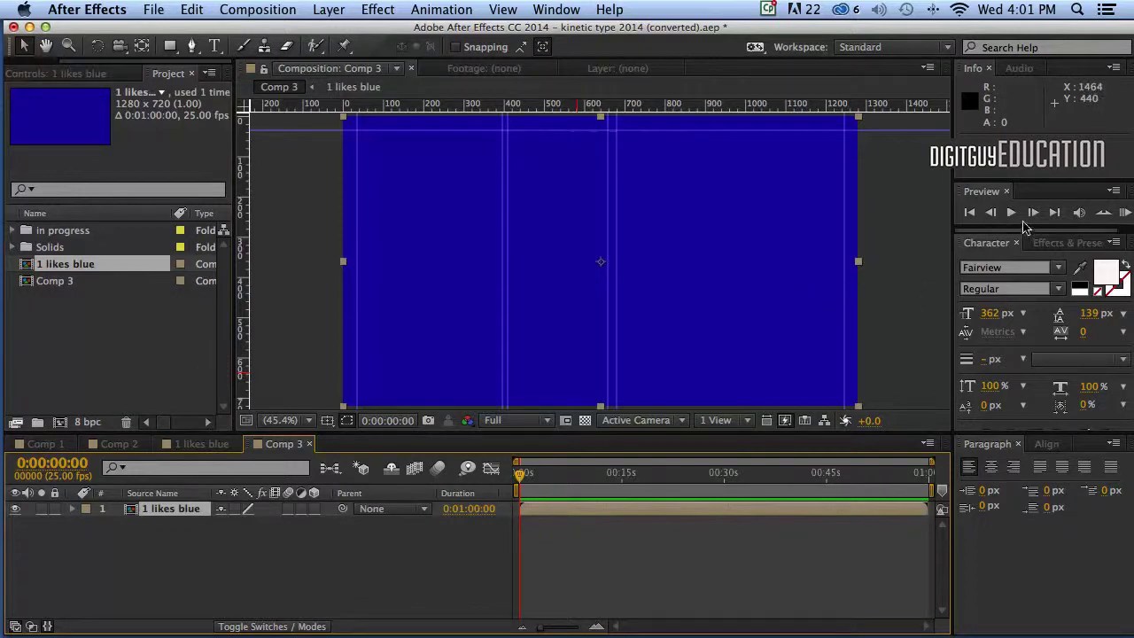
# Step: Preview Comp 3 from the start and stop at 0:00:04:17, after the text has fully built up
pyautogui.click(972, 214)
pyautogui.click(1121, 213)
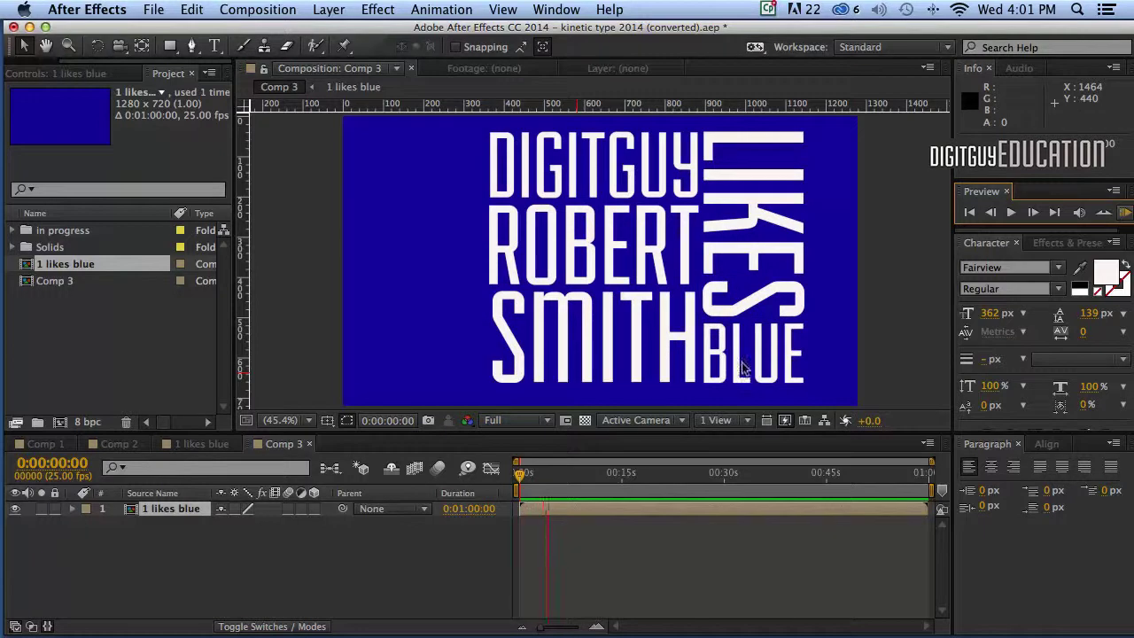
pyautogui.click(550, 472)
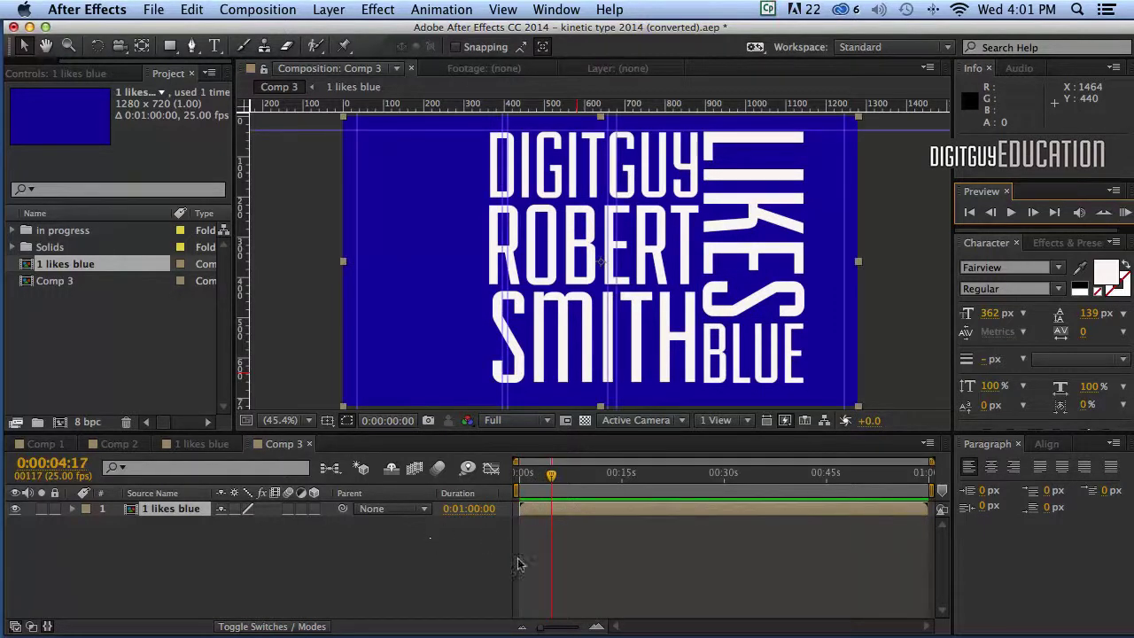
# Step: Set initial Position and Scale keyframes on the 1 likes blue layer at 0:00:05:01
pyautogui.moveTo(538, 629); pyautogui.dragTo(564, 624)
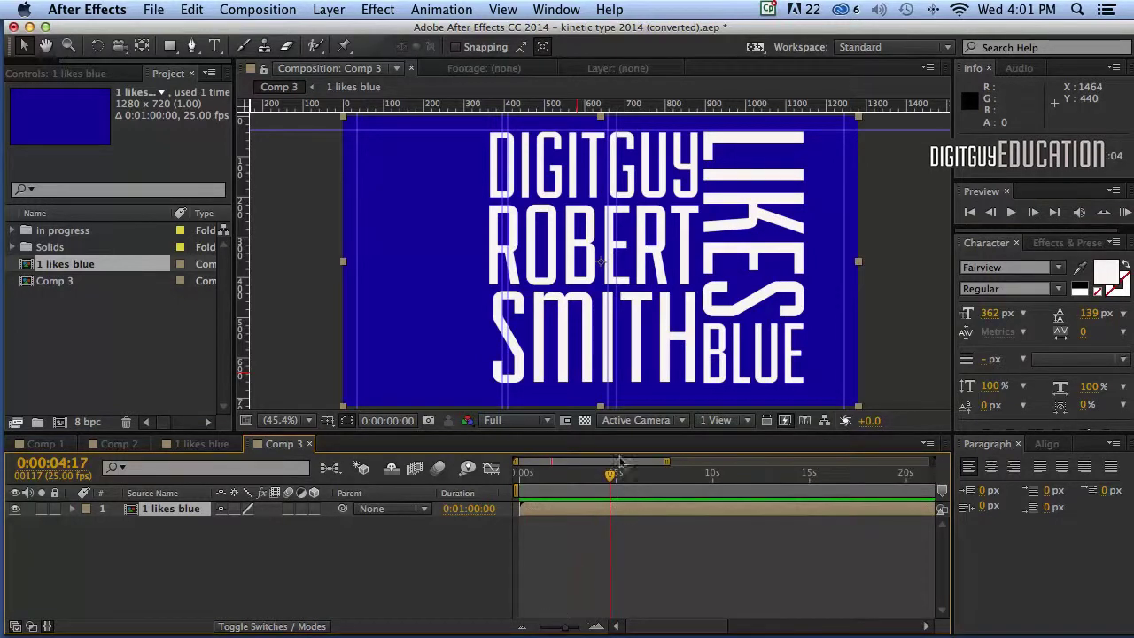
pyautogui.moveTo(630, 473)
pyautogui.mouseDown()
pyautogui.moveTo(604, 473)
pyautogui.moveTo(614, 474)
pyautogui.mouseUp()
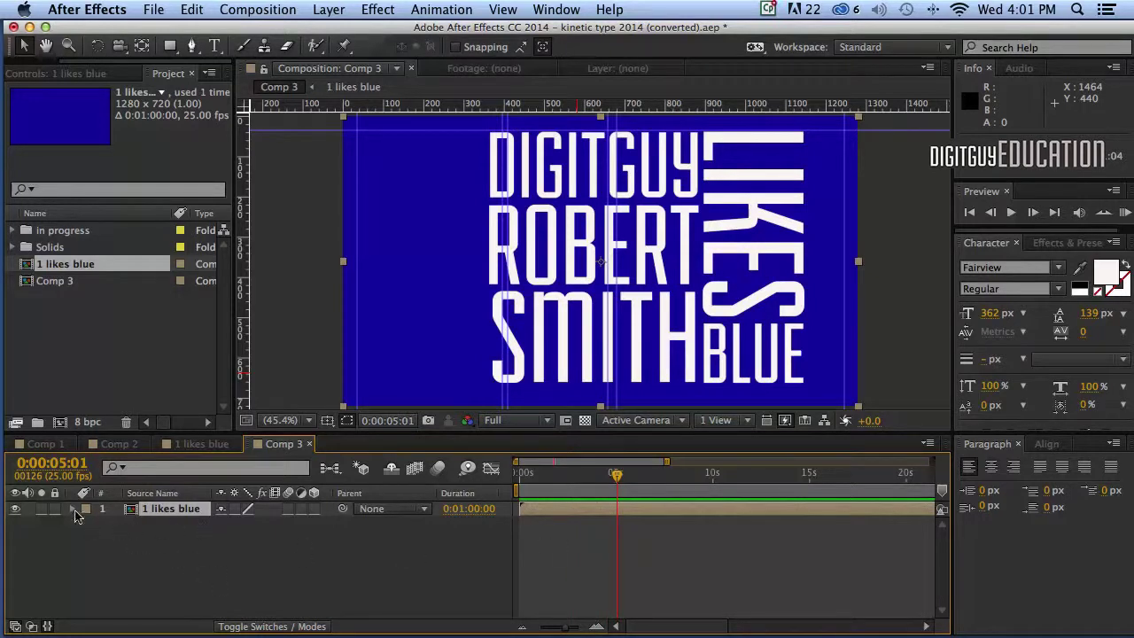
pyautogui.click(71, 509)
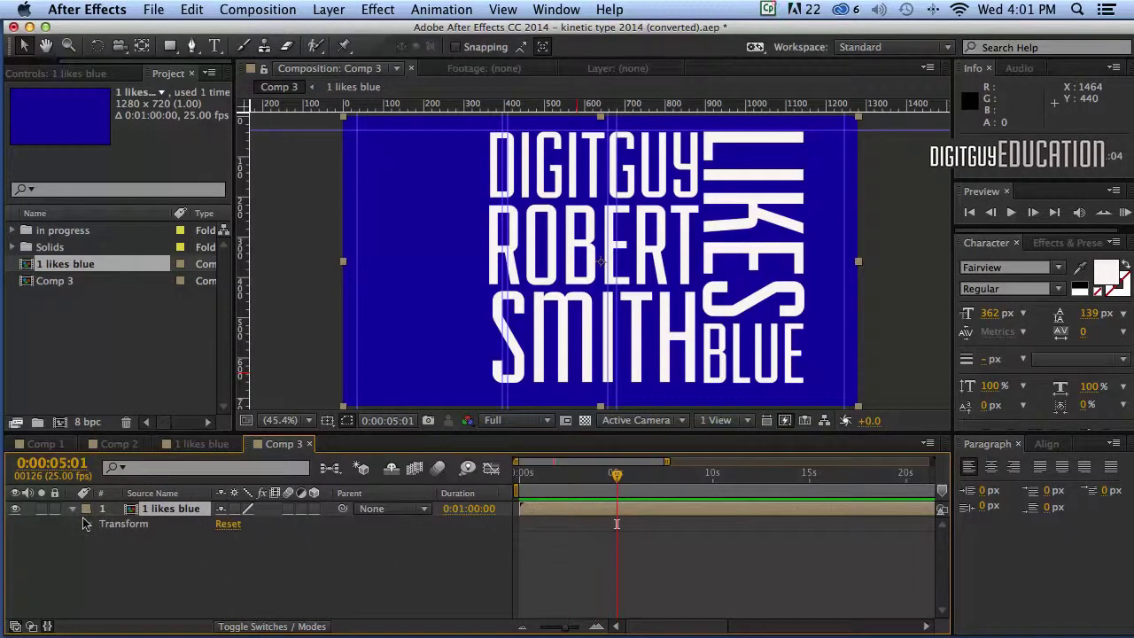
pyautogui.click(87, 523)
pyautogui.click(118, 553)
pyautogui.click(118, 569)
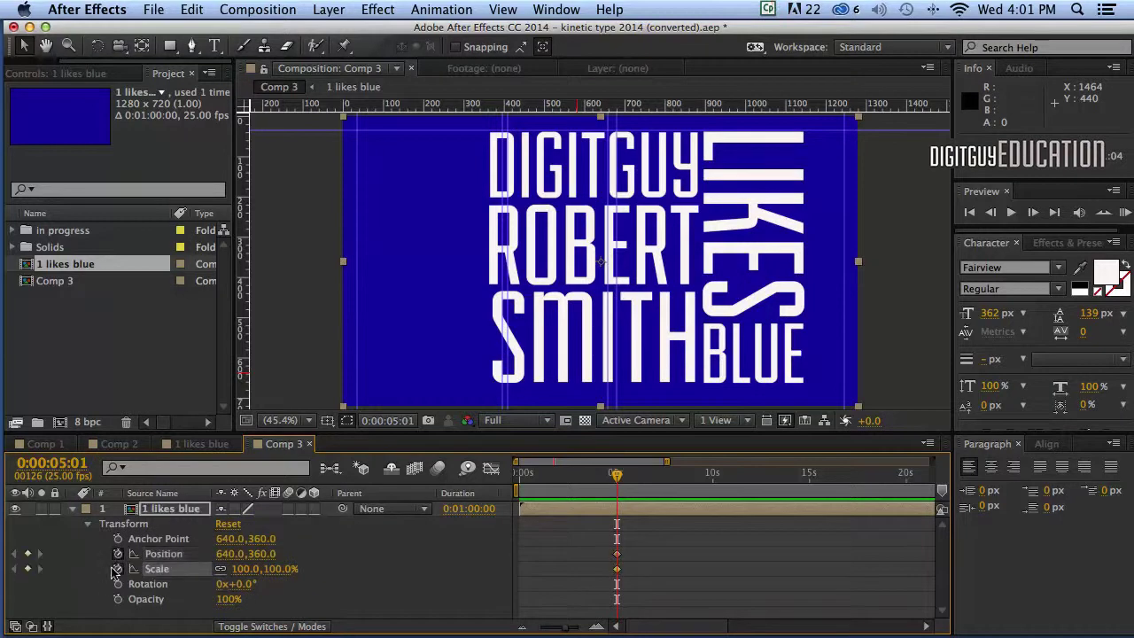
# Step: Add a Rotation keyframe at 0:00:05:01 on the 1 likes blue layer, and delete its Position, Scale and Rotation keyframes at that time
pyautogui.click(118, 583)
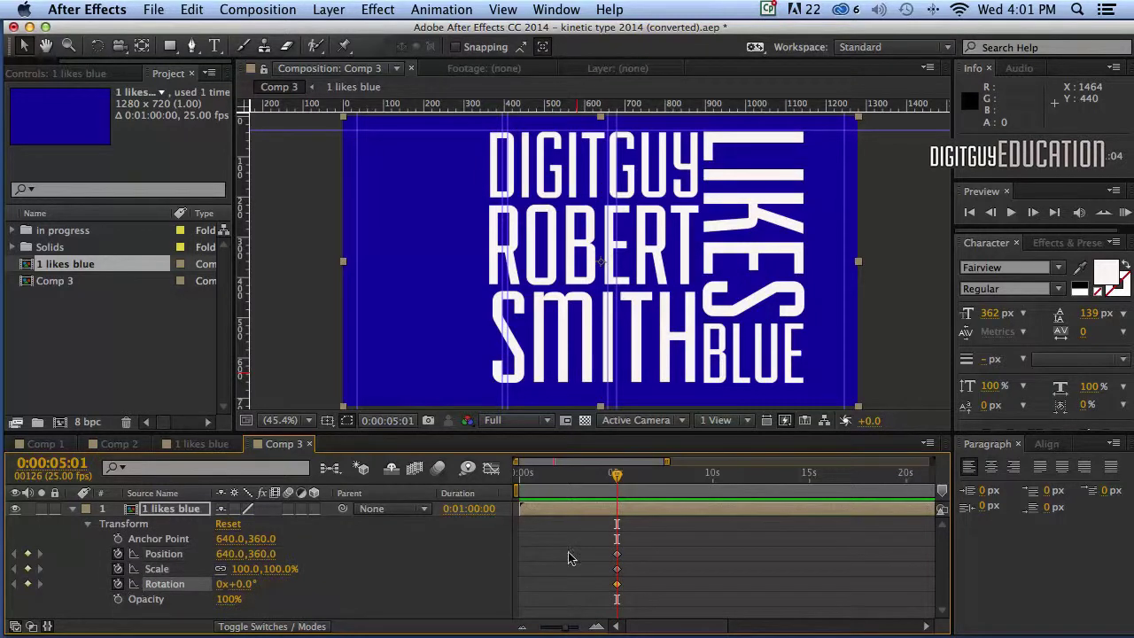
pyautogui.moveTo(620, 536); pyautogui.dragTo(613, 576)
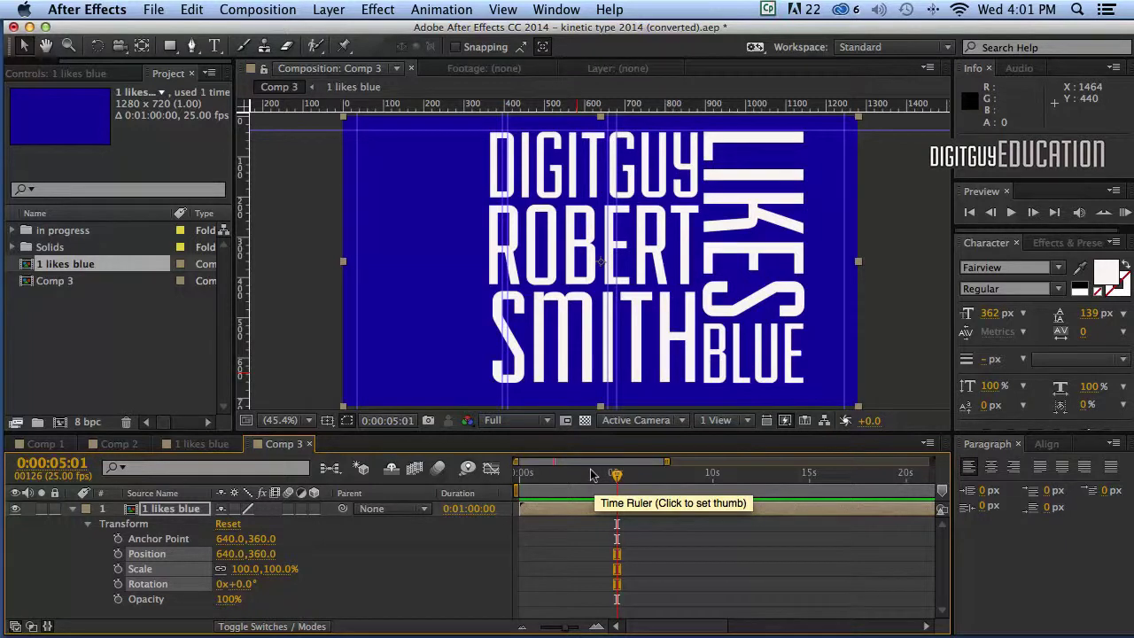
# Step: Move the 1 likes blue layer's anchor point to the lower-left corner of the text block, at about 367, 659
pyautogui.press('y')
pyautogui.moveTo(602, 263); pyautogui.dragTo(492, 380)
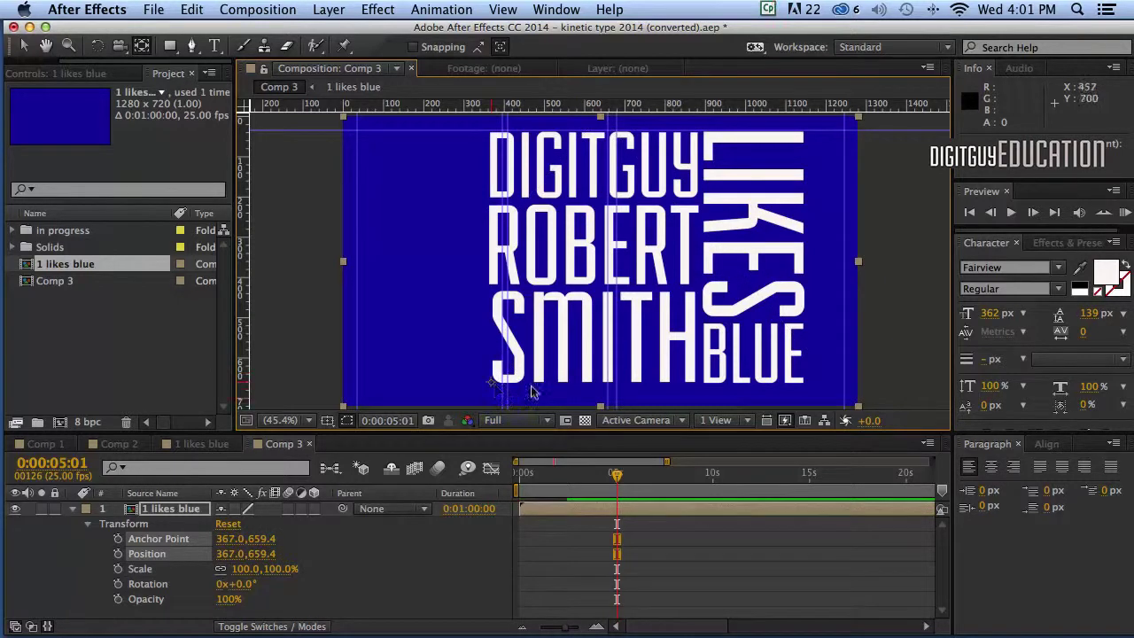
pyautogui.press('v')
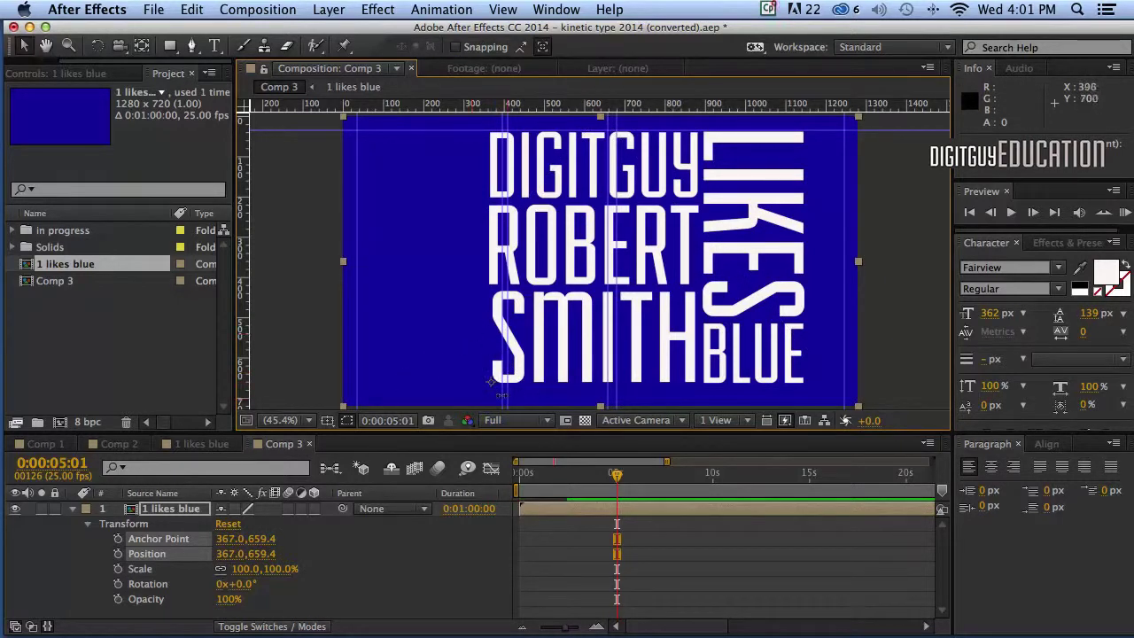
# Step: Set initial Anchor Point, Position, Scale and Rotation keyframes on the 1 likes blue layer at 0:00:05:01
pyautogui.click(118, 554)
pyautogui.click(118, 539)
pyautogui.click(118, 569)
pyautogui.click(117, 584)
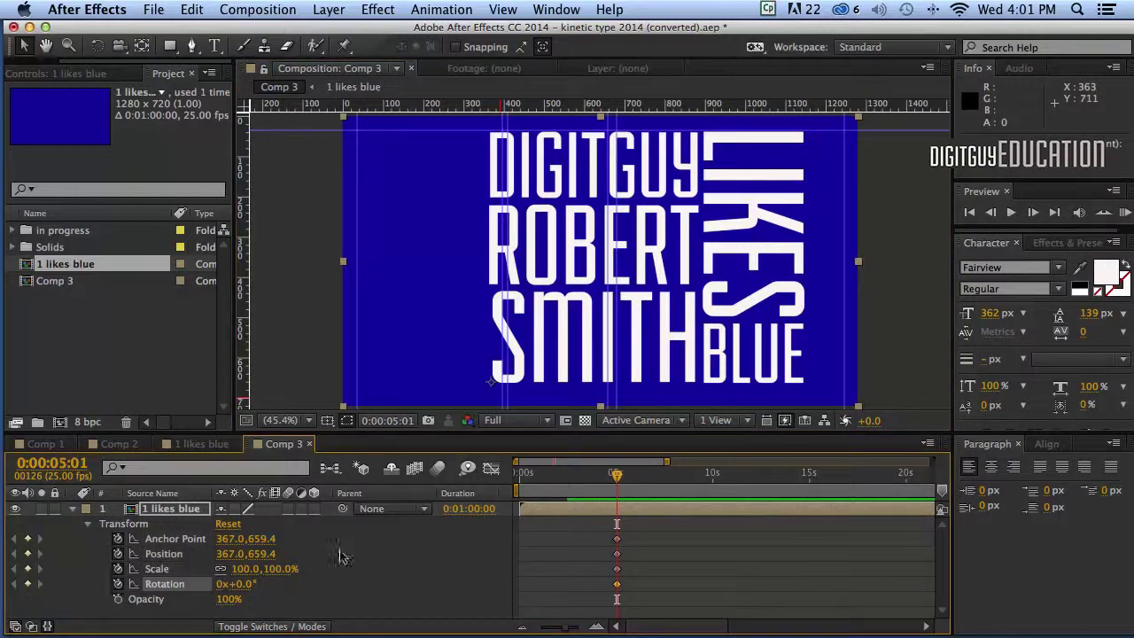
# Step: Set the 1 likes blue layer's Rotation to -90° at 0:00:06:12
pyautogui.moveTo(616, 474); pyautogui.dragTo(645, 474)
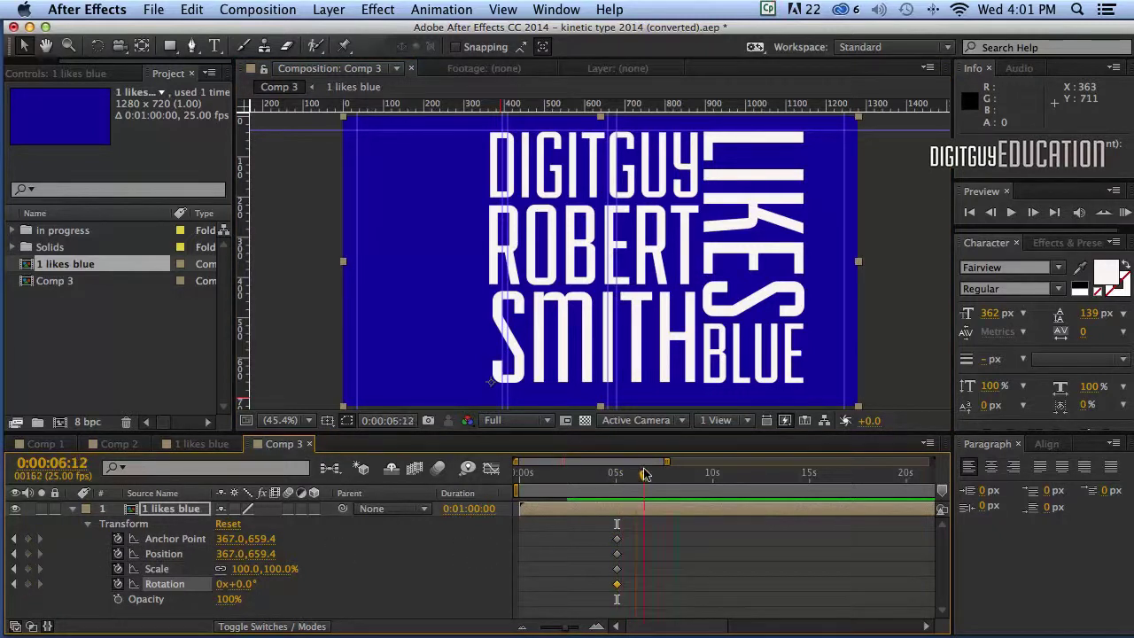
pyautogui.click(245, 584)
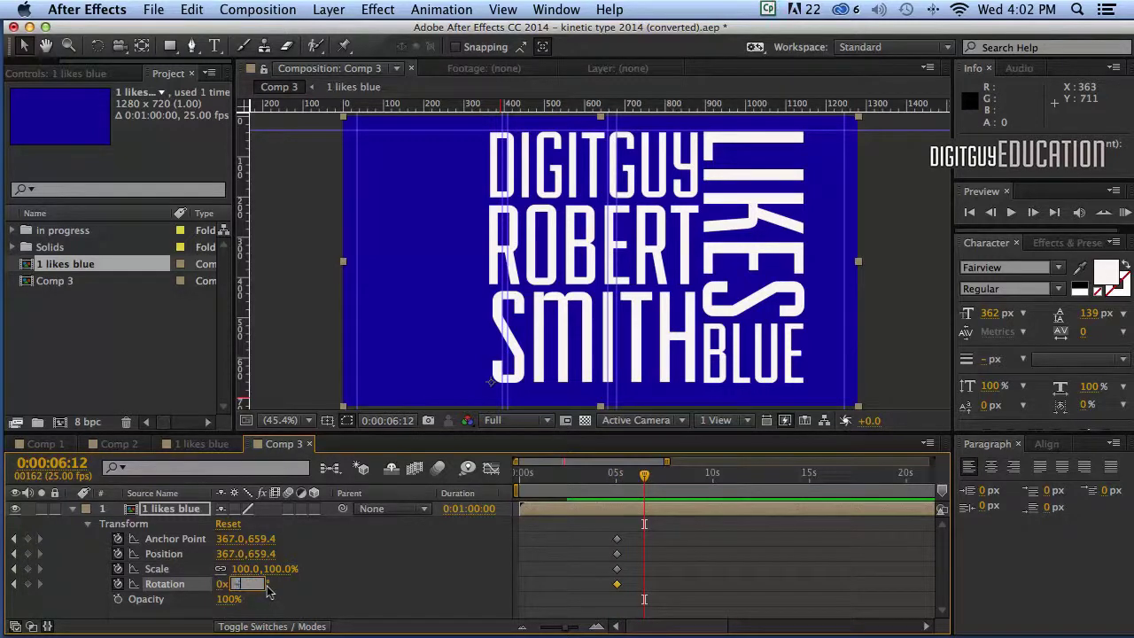
pyautogui.press('Return')
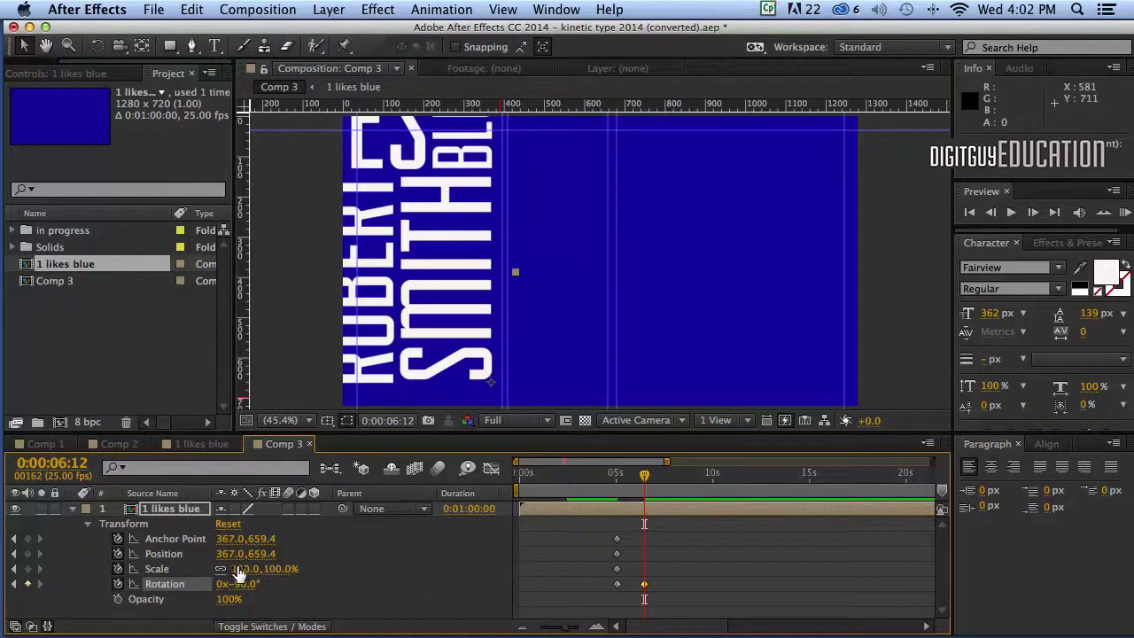
# Step: Scale the rotated layer to 57% and fit its text between the first two vertical guides below the upper guide, at about 391, 479
pyautogui.moveTo(455, 331); pyautogui.dragTo(471, 338)
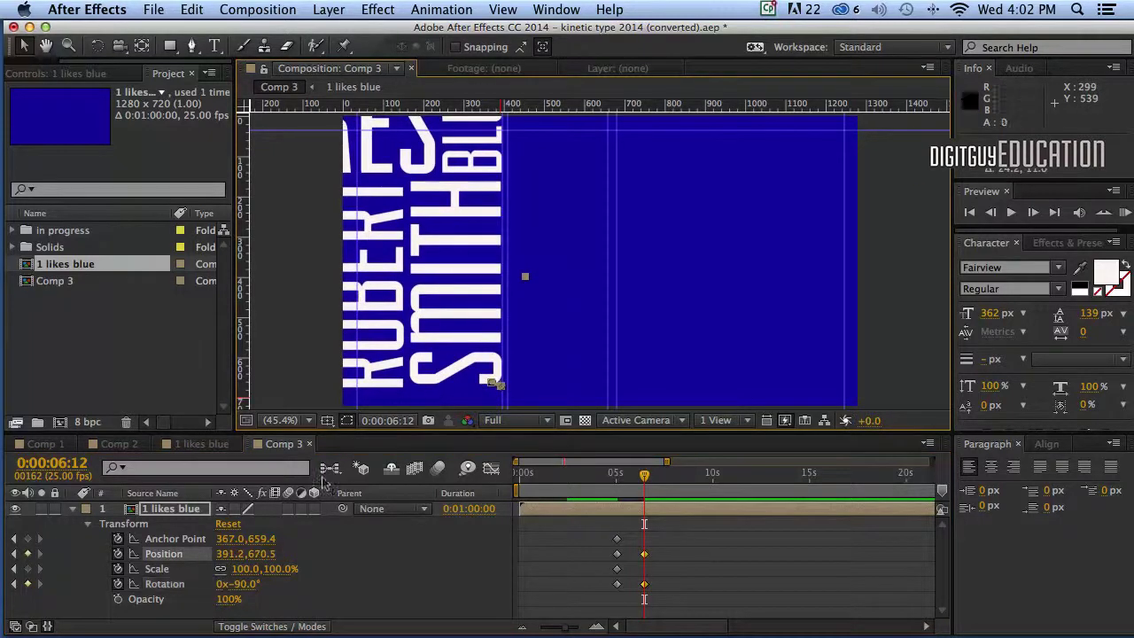
pyautogui.moveTo(239, 574); pyautogui.dragTo(203, 563)
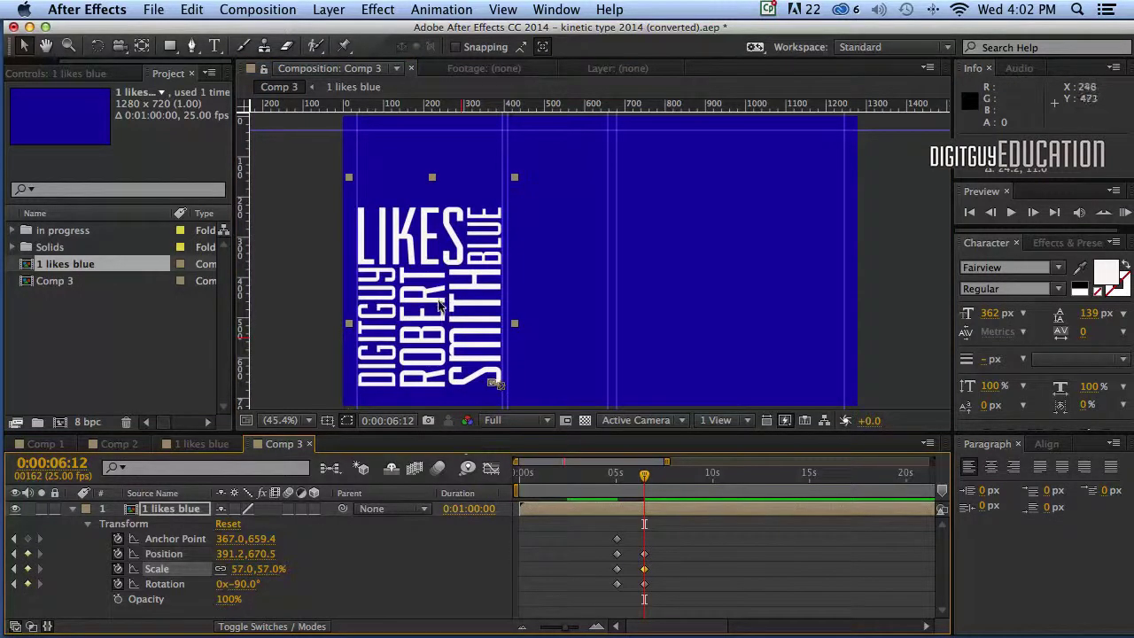
pyautogui.moveTo(456, 311); pyautogui.dragTo(462, 233)
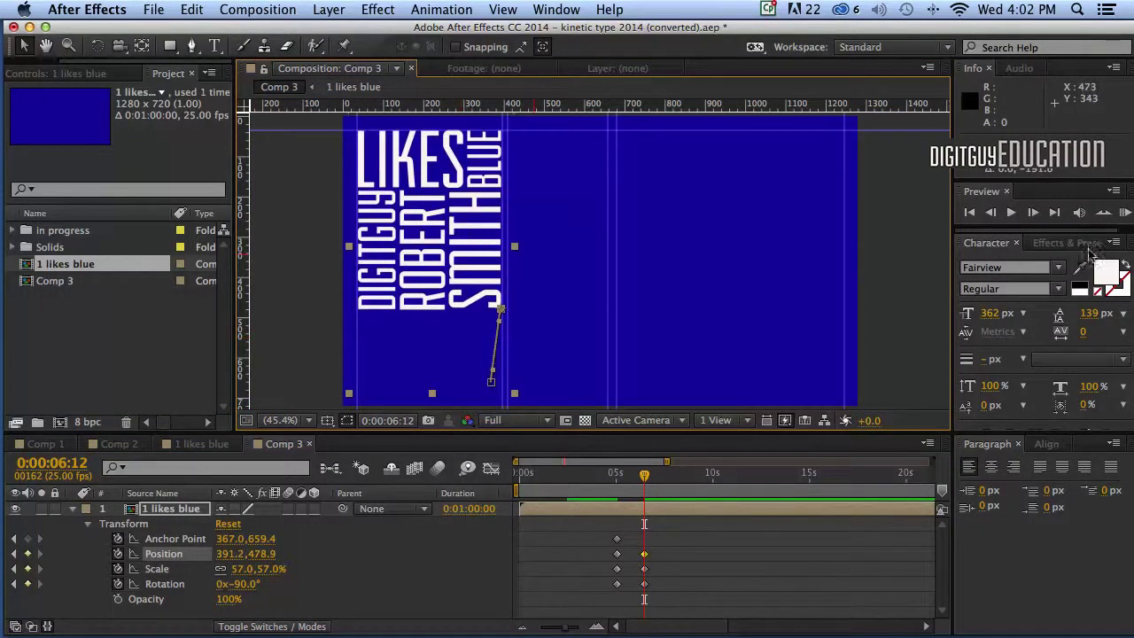
# Step: Preview Comp 3 from the start through the rotation and stop at 0:00:08:05
pyautogui.click(969, 212)
pyautogui.click(1125, 212)
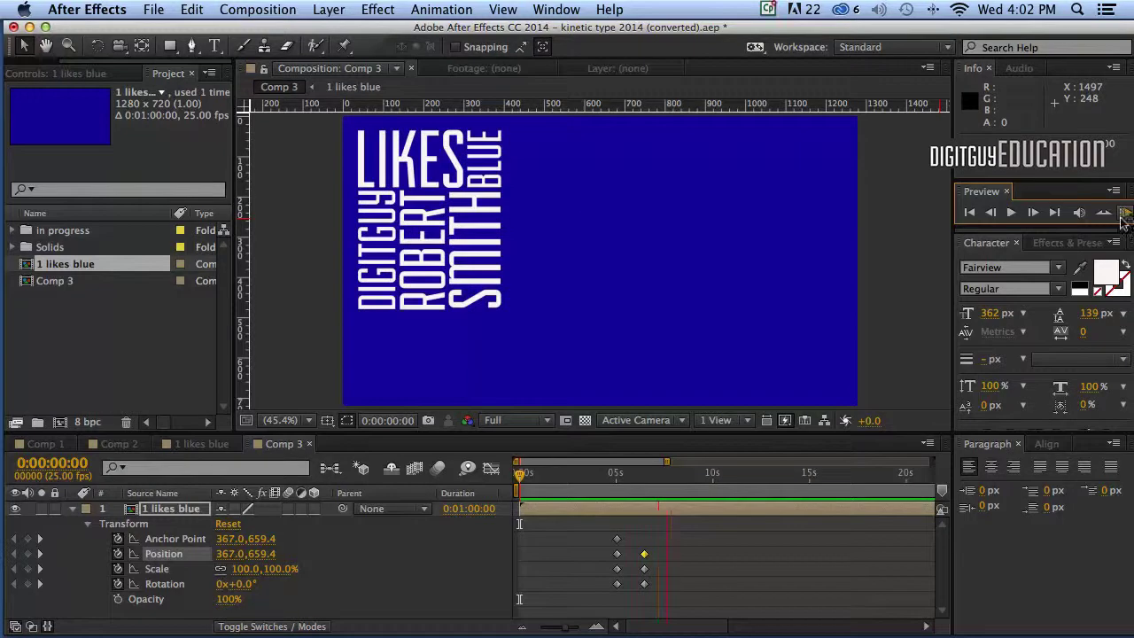
pyautogui.press('space')
# Step: Move the ending Position, Scale and Rotation keyframes to about half a second after the starting ones, and apply Easy Ease In to all keyframes
pyautogui.moveTo(656, 532); pyautogui.dragTo(627, 591)
pyautogui.moveTo(644, 553); pyautogui.dragTo(606, 602)
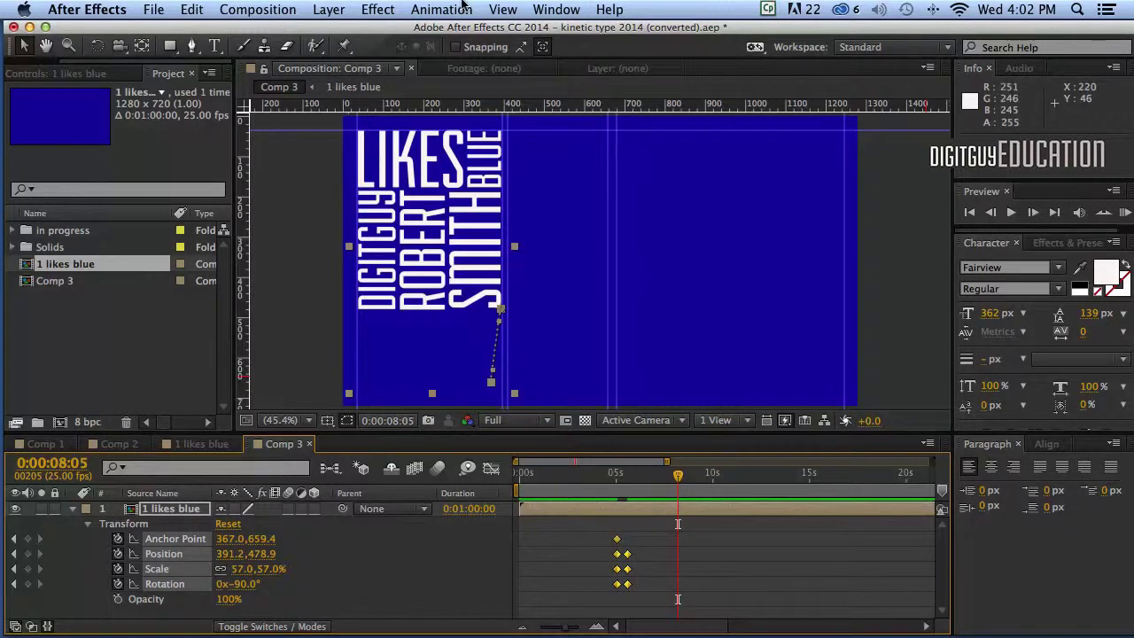
pyautogui.click(432, 8)
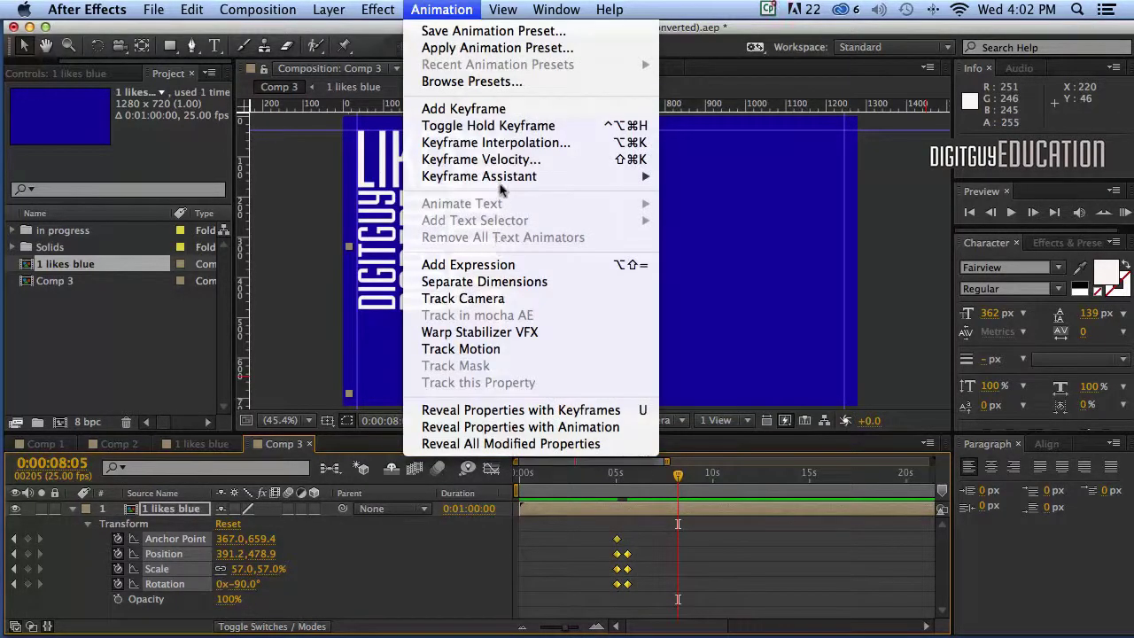
pyautogui.moveTo(500, 176)
pyautogui.click(777, 227)
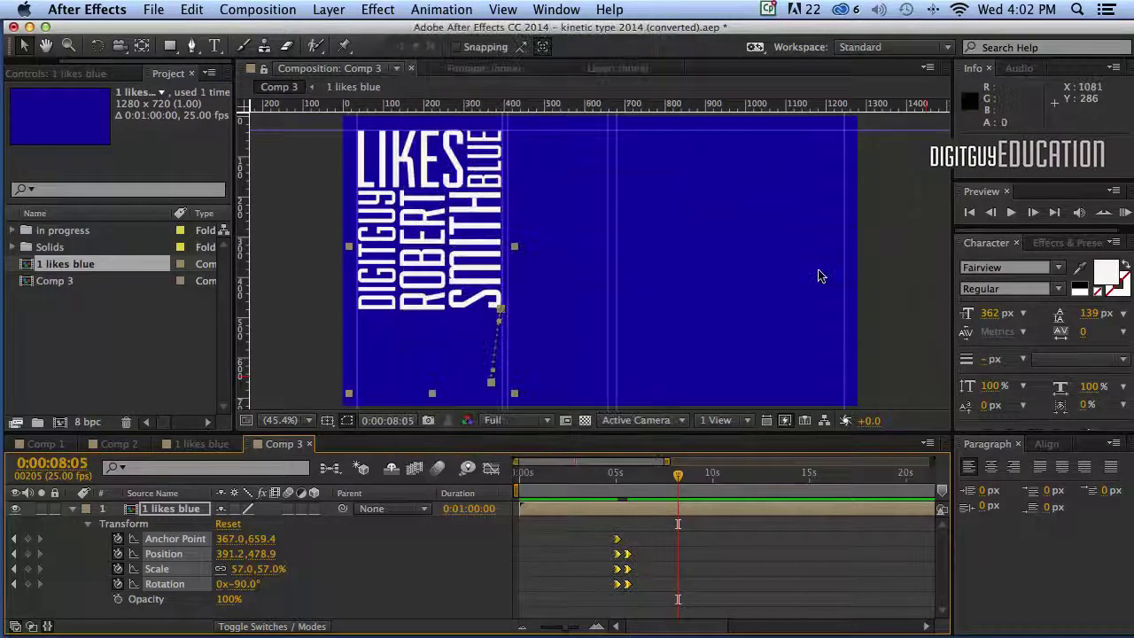
# Step: Preview the eased rotation from the start of Comp 3 and stop at 0:00:06:17
pyautogui.click(969, 213)
pyautogui.click(1123, 213)
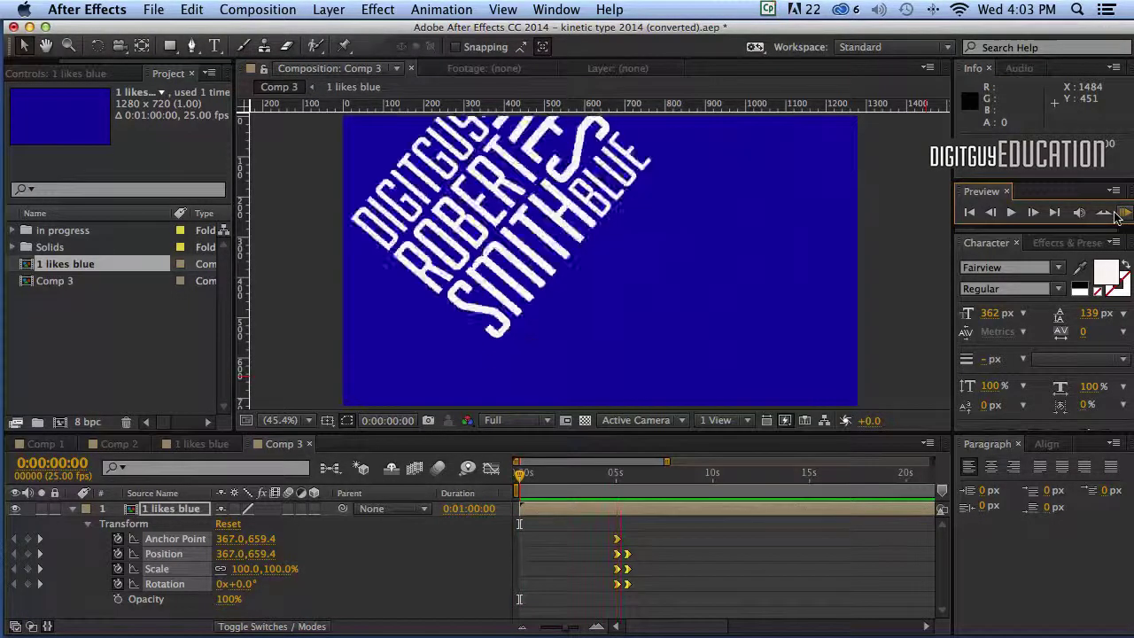
pyautogui.click(1121, 214)
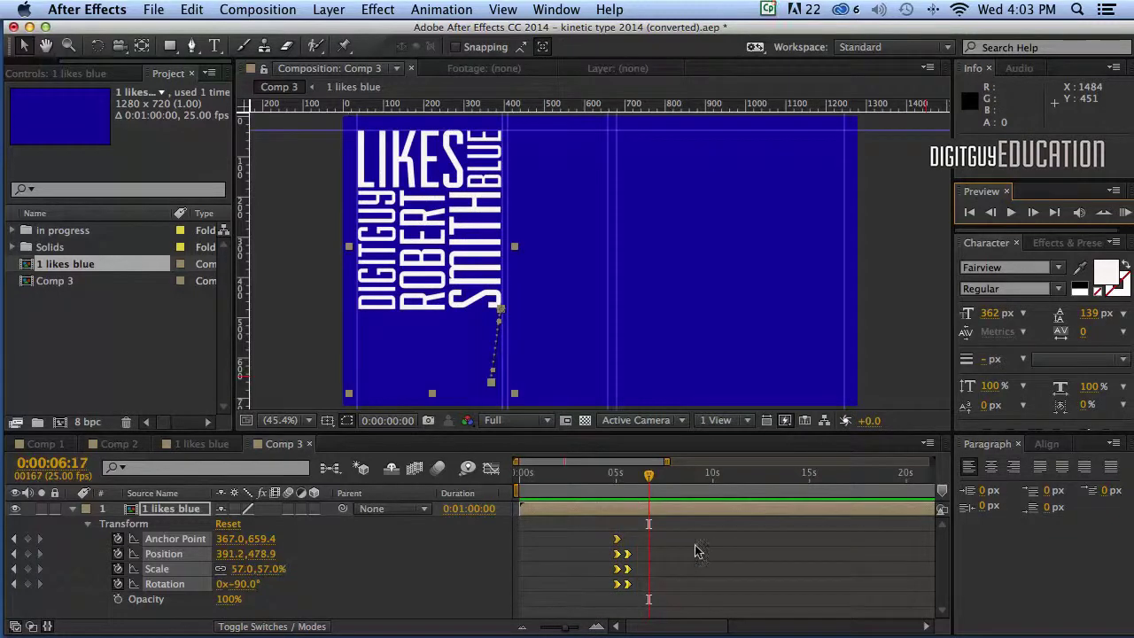
# Step: Shift all the layer's keyframes earlier to begin at about 0:00:03:15, and preview Comp 3 from the start up to 0:00:04:24
pyautogui.moveTo(634, 535); pyautogui.dragTo(619, 594)
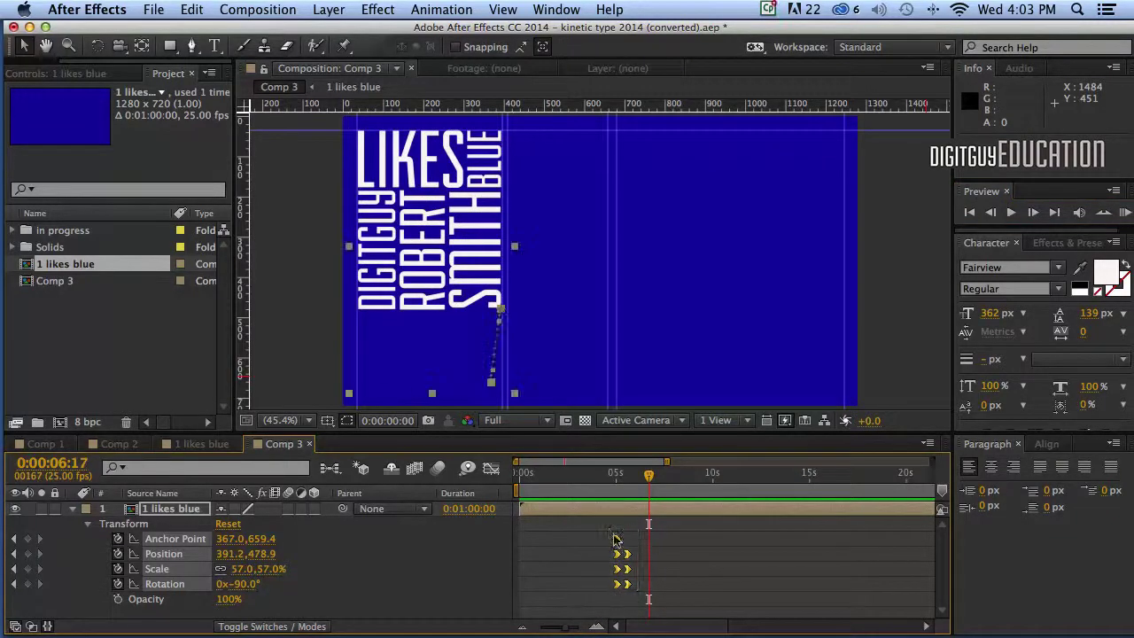
pyautogui.moveTo(611, 538); pyautogui.dragTo(589, 539)
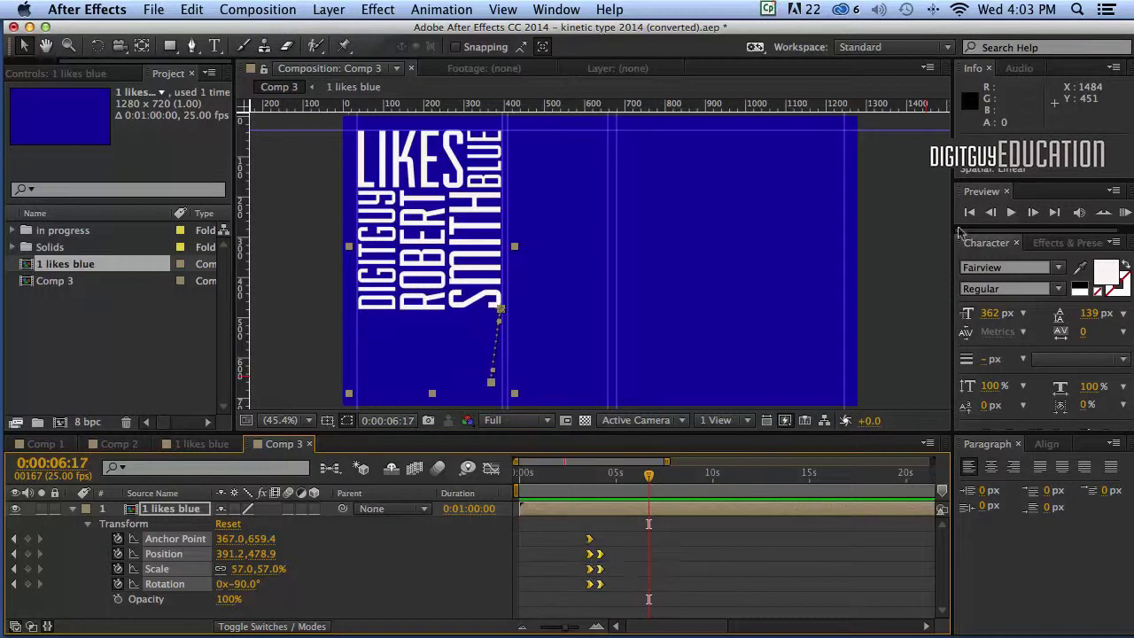
pyautogui.click(969, 212)
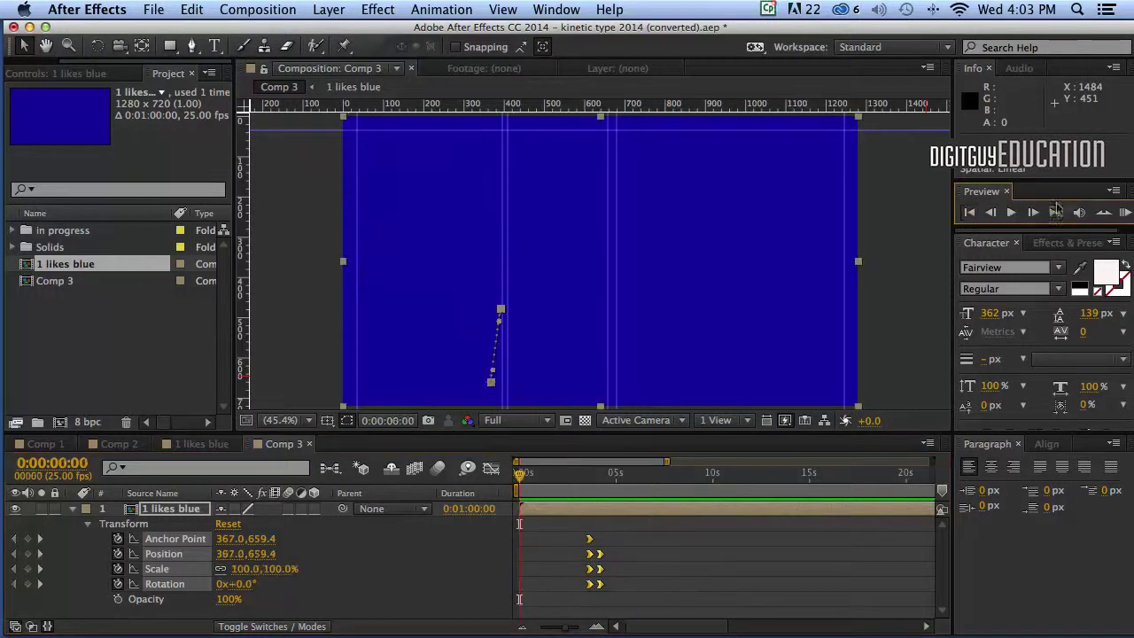
pyautogui.click(1123, 211)
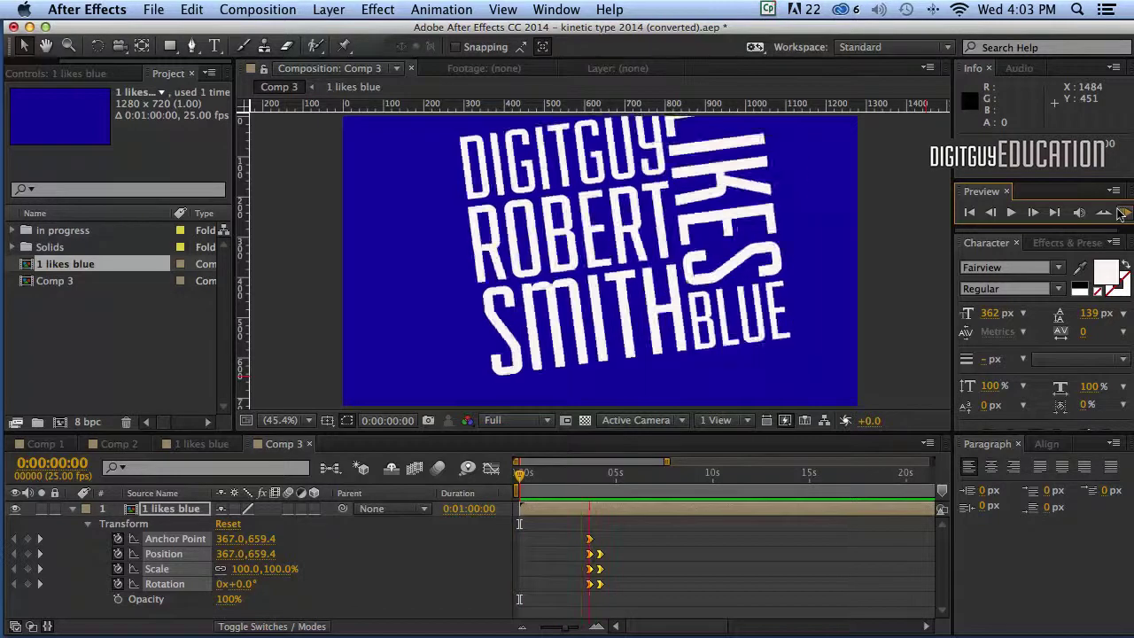
pyautogui.click(1123, 211)
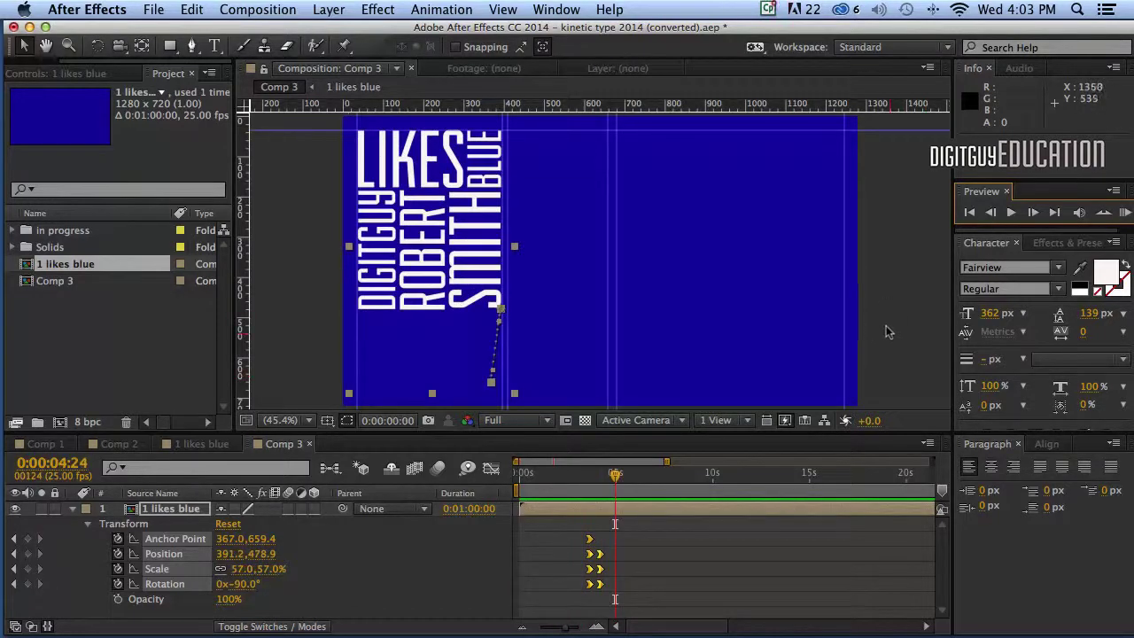
# Step: Deselect the 1 likes blue layer, choose the Type tool, and collapse and lock that layer
pyautogui.click(647, 289)
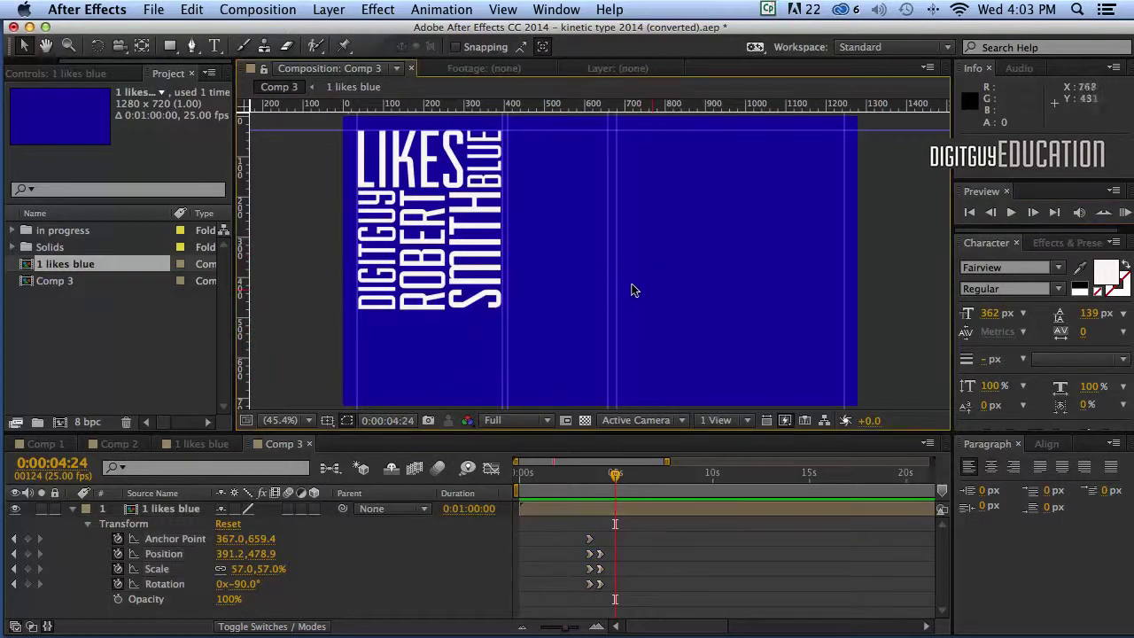
pyautogui.click(213, 45)
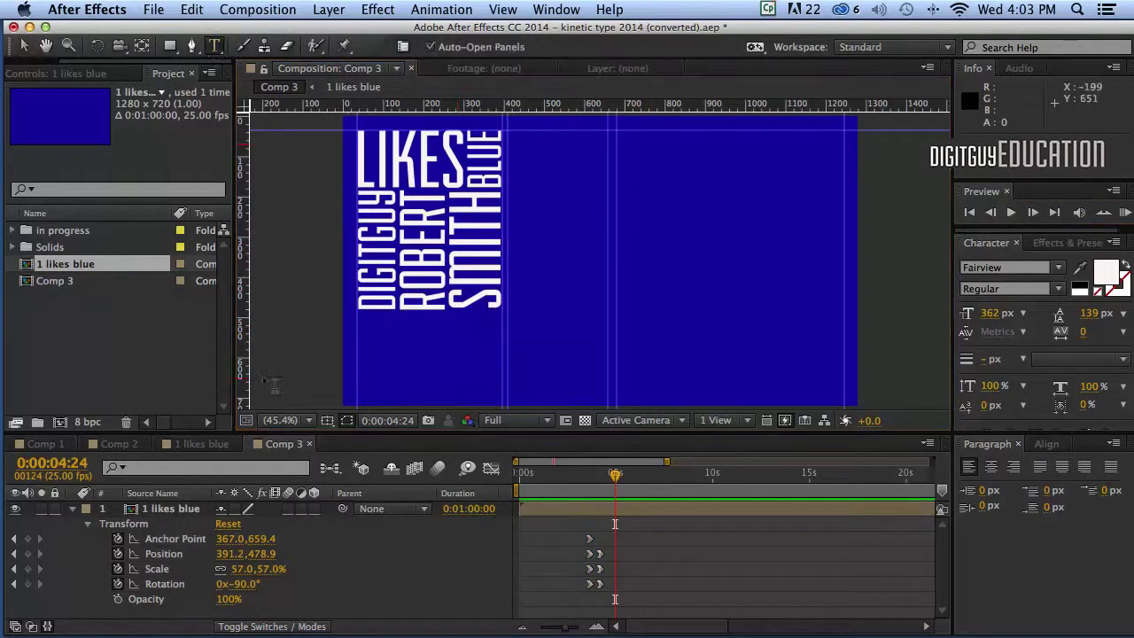
pyautogui.click(73, 508)
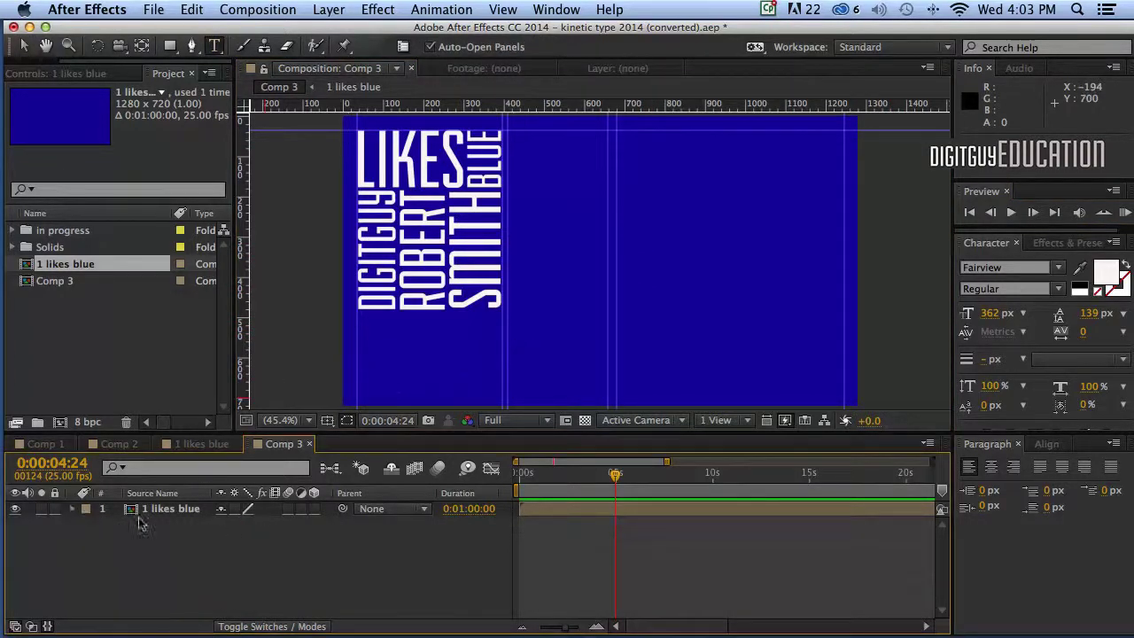
pyautogui.click(54, 508)
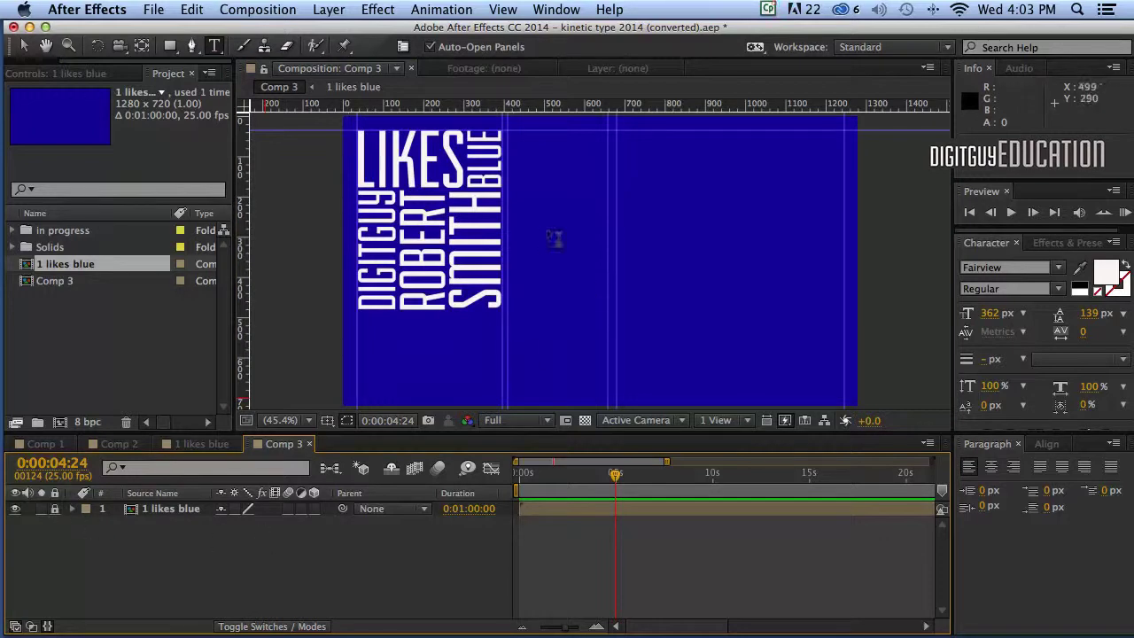
# Step: Add a text layer reading LIKES in the empty blue area beside the rotated text block
pyautogui.click(573, 235)
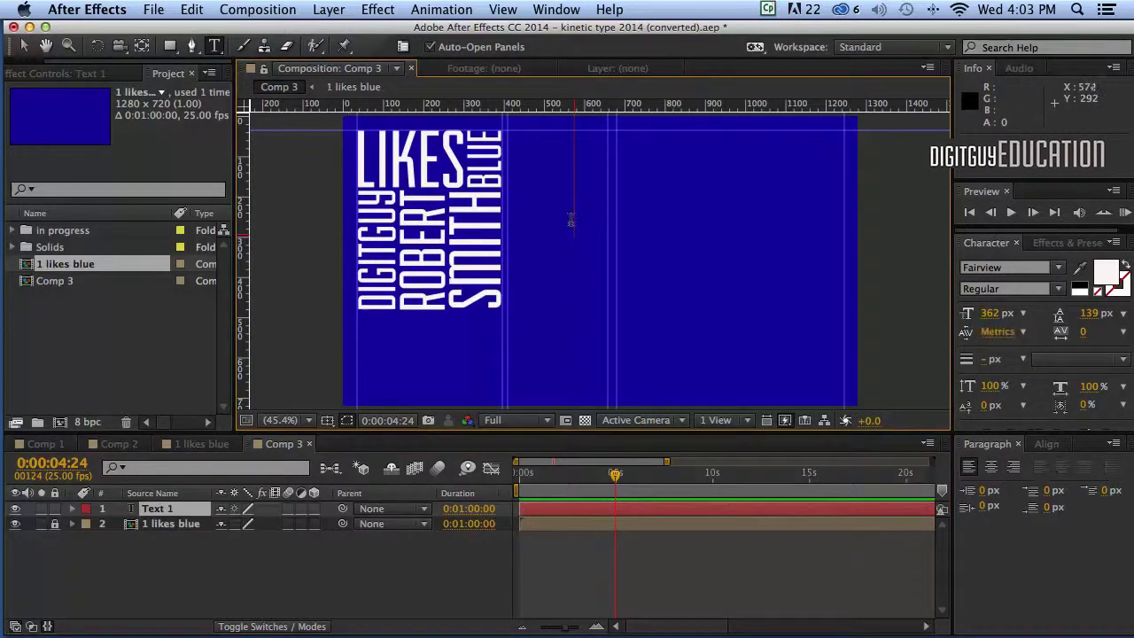
pyautogui.write('LIKES')
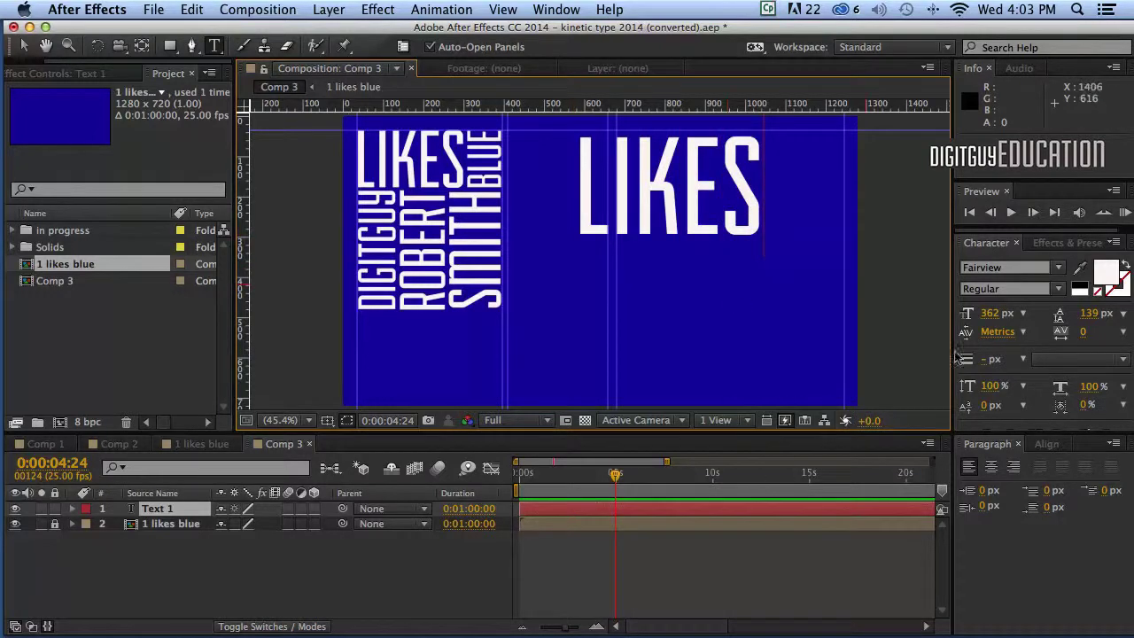
# Step: Try to set the font size of the LIKES text to 361 px, and finish editing the text with its layer selected
pyautogui.click(991, 313)
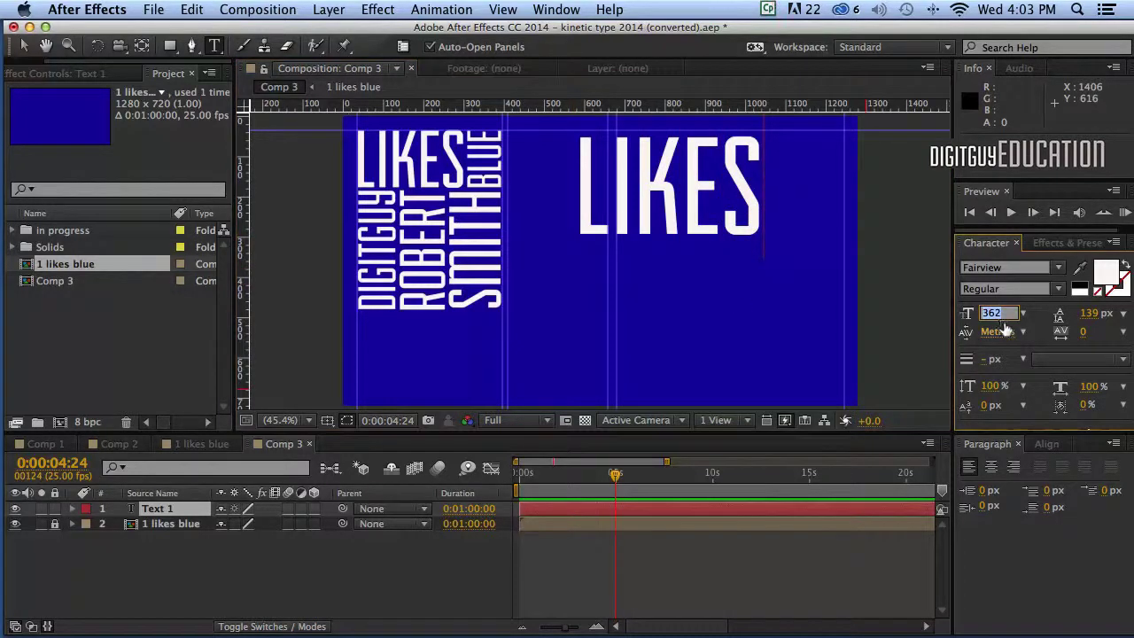
pyautogui.write('3')
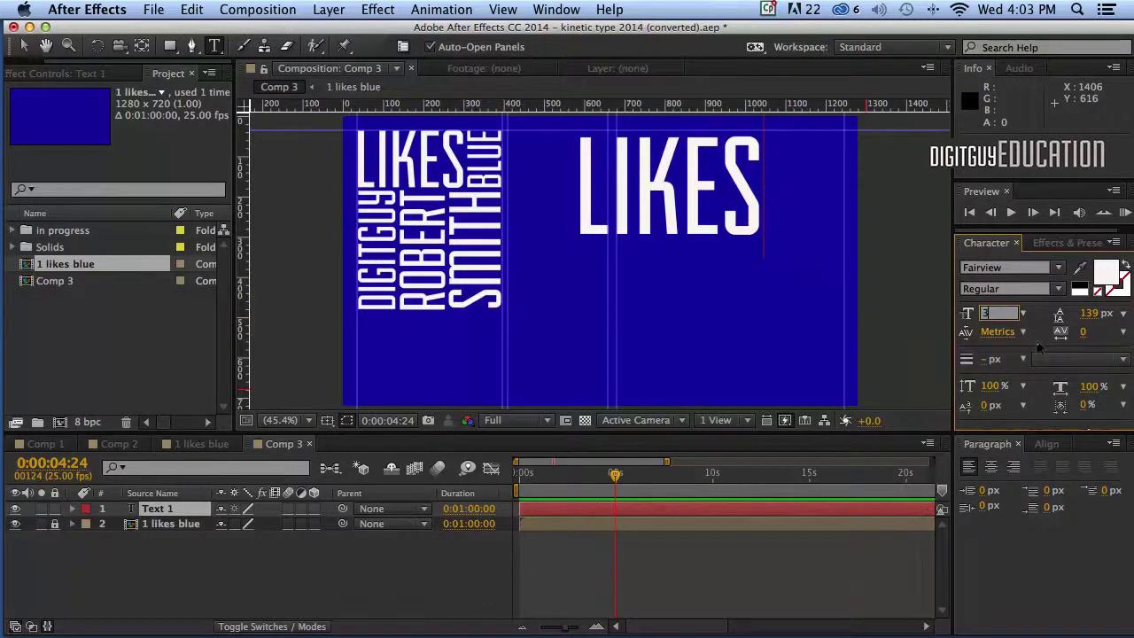
pyautogui.press('Return')
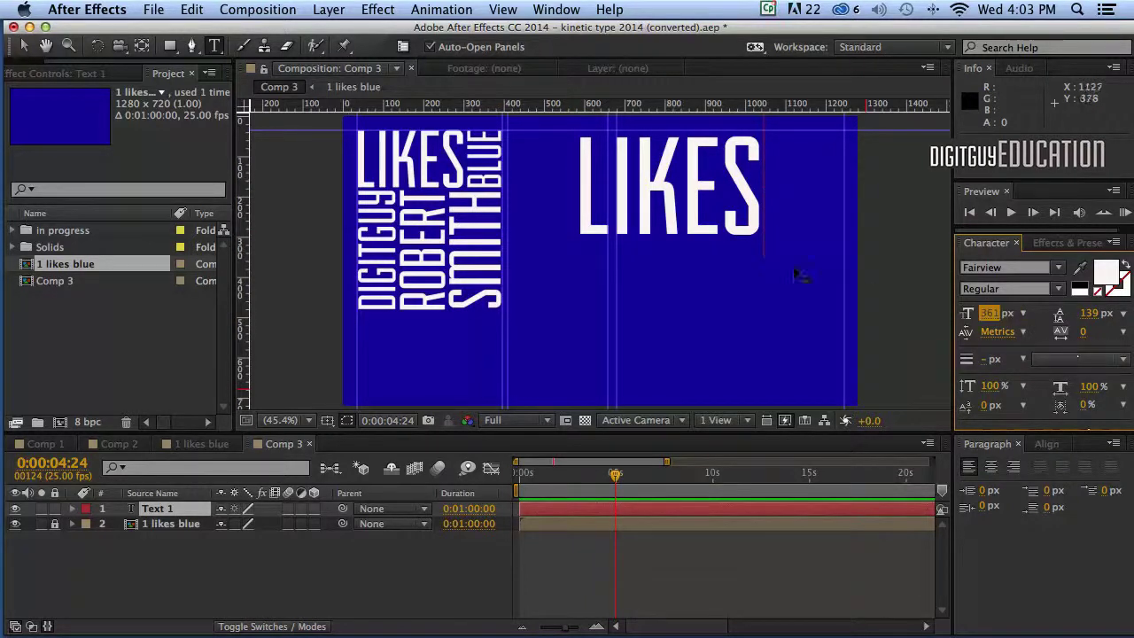
pyautogui.click(23, 46)
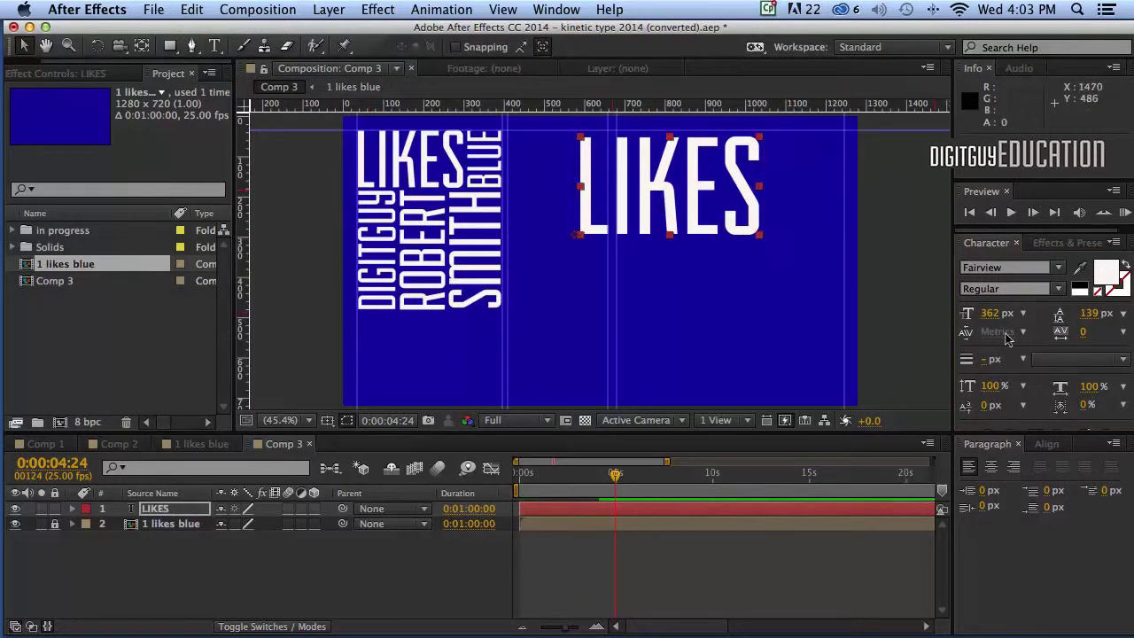